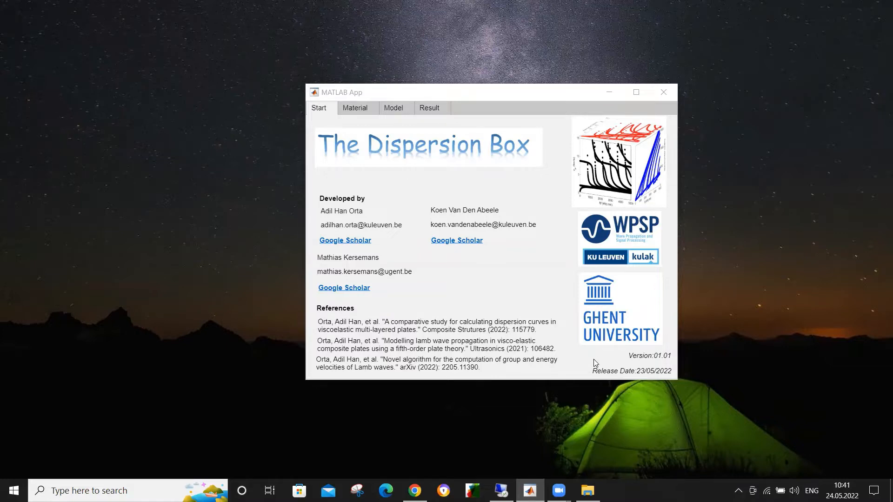
Step: Add a second layer to the plate in the material definition and remove it again
{"action": "left_click", "coordinate": [365, 116]}
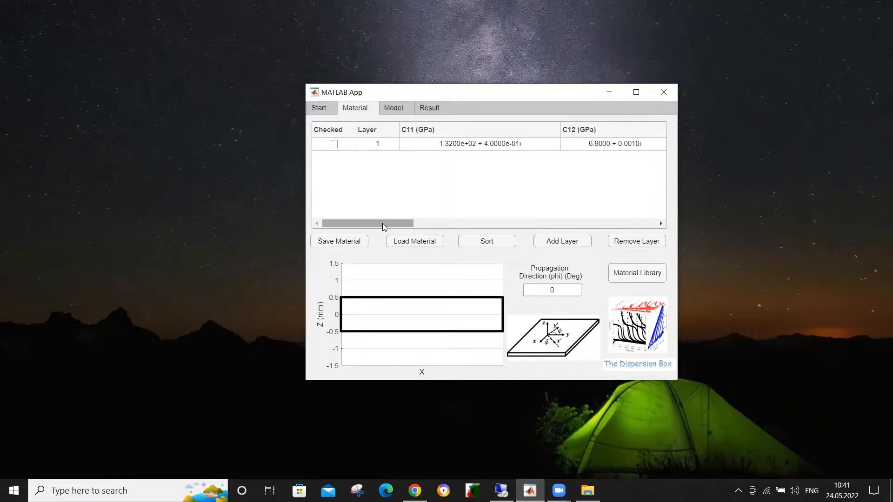
{"action": "left_click", "coordinate": [555, 242]}
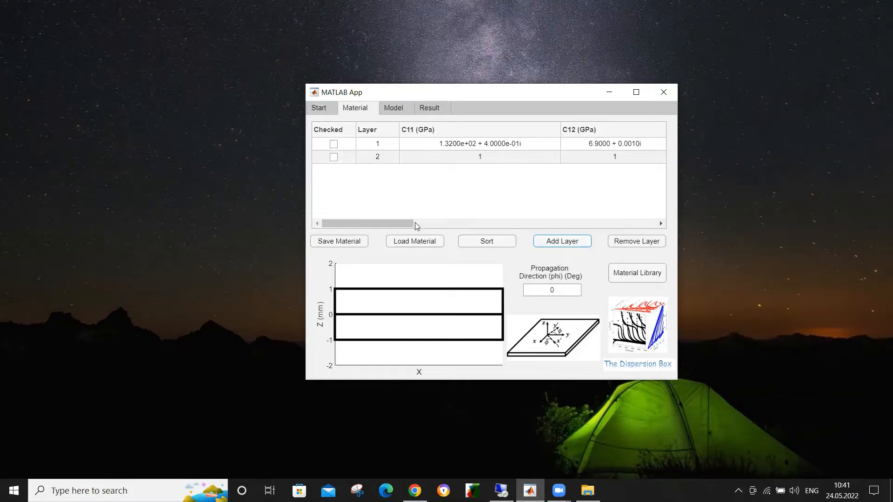
{"action": "left_click", "coordinate": [334, 157]}
{"action": "left_click", "coordinate": [630, 243]}
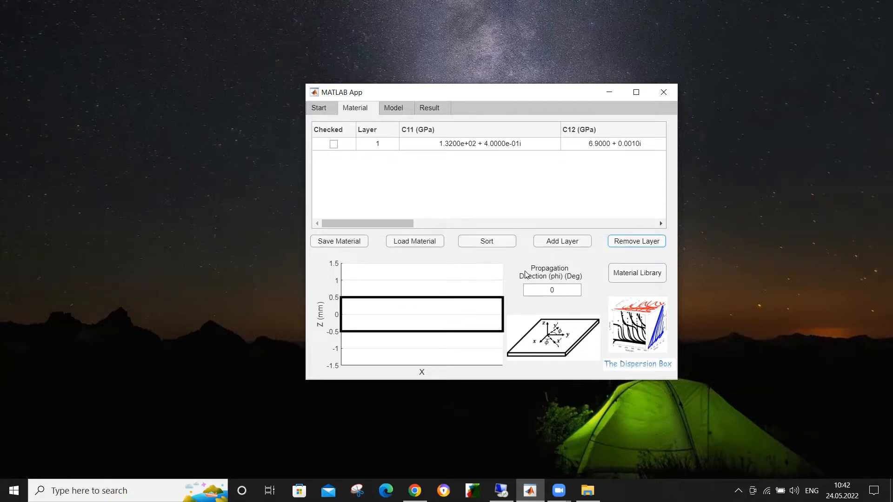
Step: Add a layer from the Material Library using the first Carbon-Epoxy entry, with C11 of 132 + 0.4i
{"action": "left_click", "coordinate": [631, 277]}
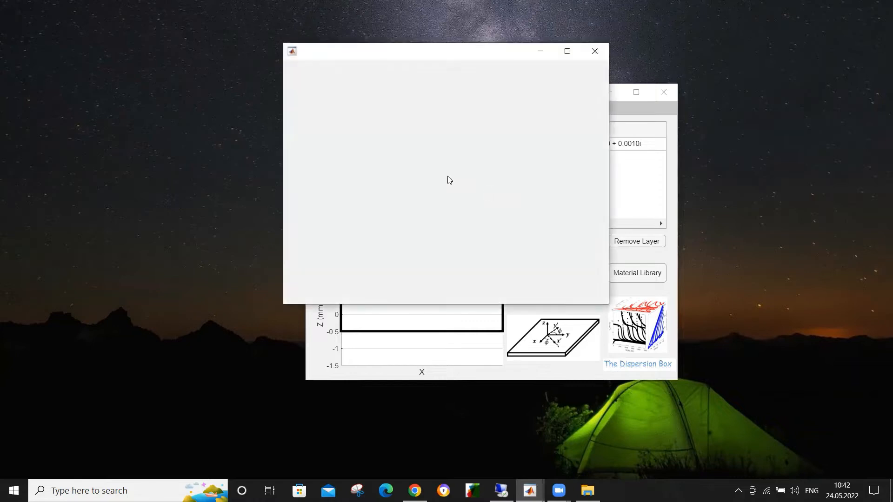
{"action": "left_click", "coordinate": [340, 134]}
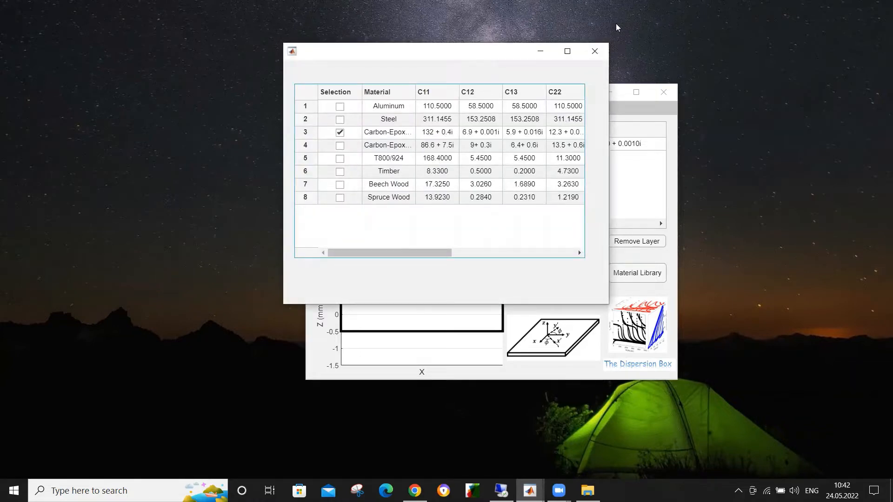
{"action": "left_click", "coordinate": [594, 51]}
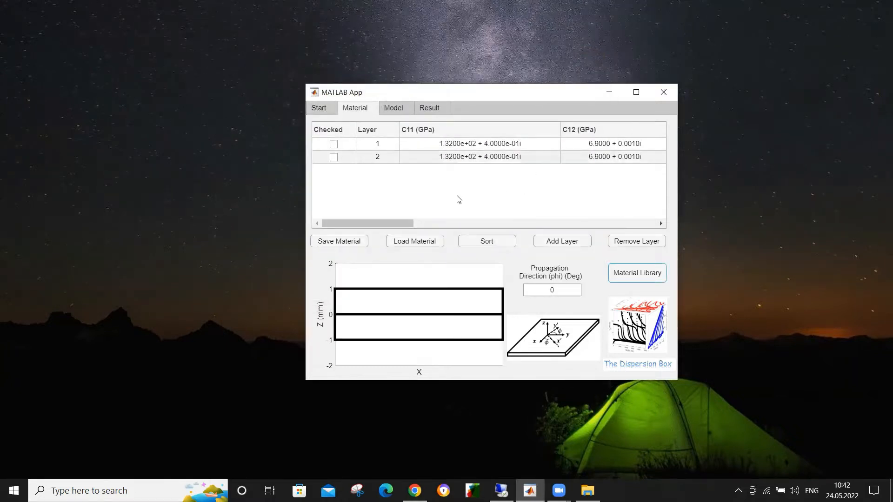
Step: Add a third and a fourth layer with placeholder stiffness values of 1 to the plate
{"action": "left_click", "coordinate": [333, 158]}
{"action": "left_click", "coordinate": [333, 158]}
{"action": "left_click", "coordinate": [333, 158]}
{"action": "left_click", "coordinate": [554, 242]}
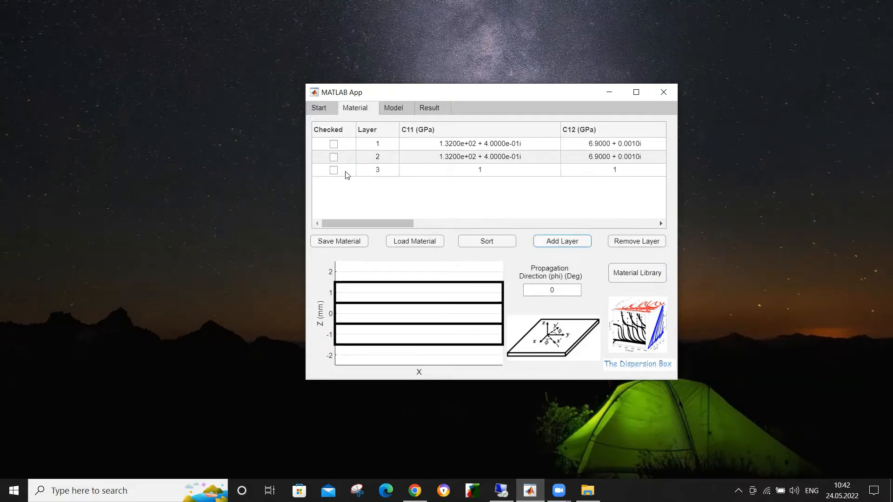
{"action": "left_click", "coordinate": [333, 170]}
{"action": "left_click", "coordinate": [572, 246]}
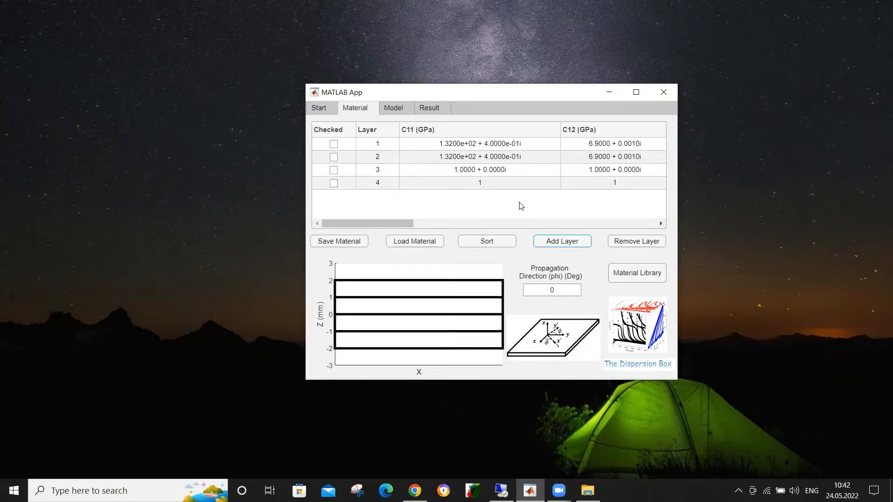
Step: Renumber the first three layers as 2, 3 and 1, and sort the layers by number
{"action": "left_click_drag", "start_coordinate": [400, 225], "coordinate": [262, 228]}
{"action": "left_click", "coordinate": [392, 147]}
{"action": "left_click", "coordinate": [392, 147]}
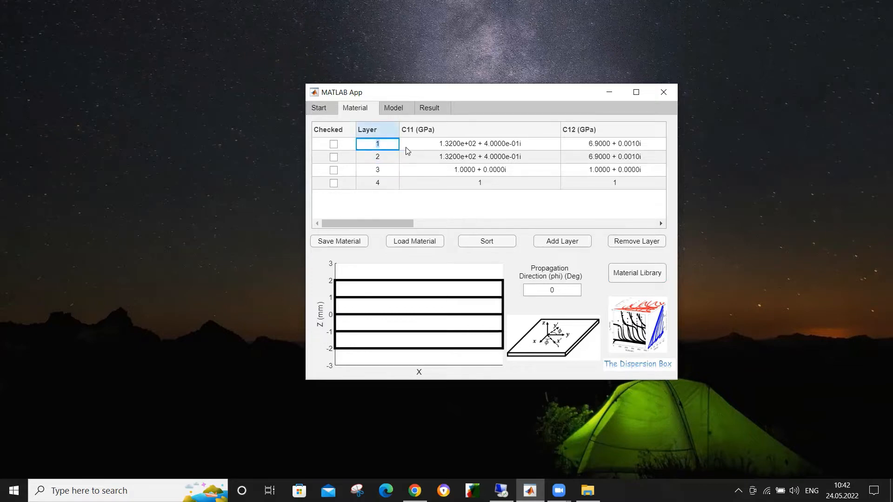
{"action": "type", "text": "2"}
{"action": "left_click", "coordinate": [389, 159]}
{"action": "left_click", "coordinate": [390, 160]}
{"action": "type", "text": "3"}
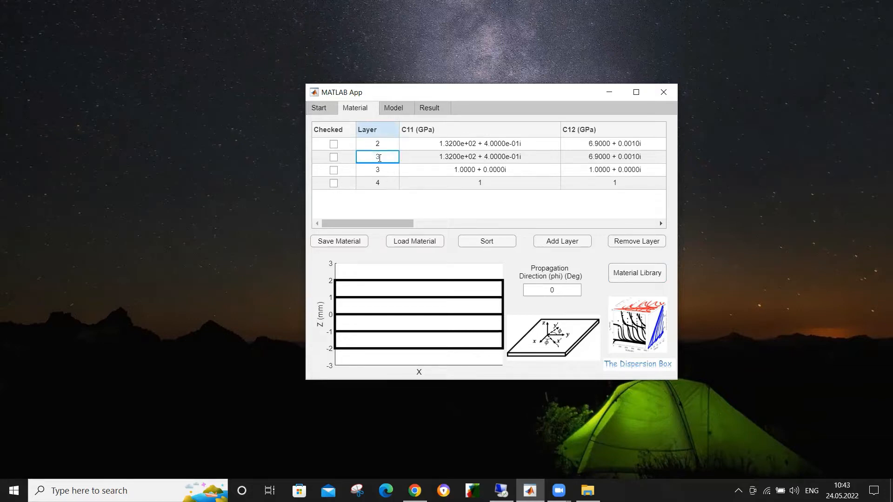
{"action": "left_click", "coordinate": [395, 171]}
{"action": "left_click", "coordinate": [395, 171]}
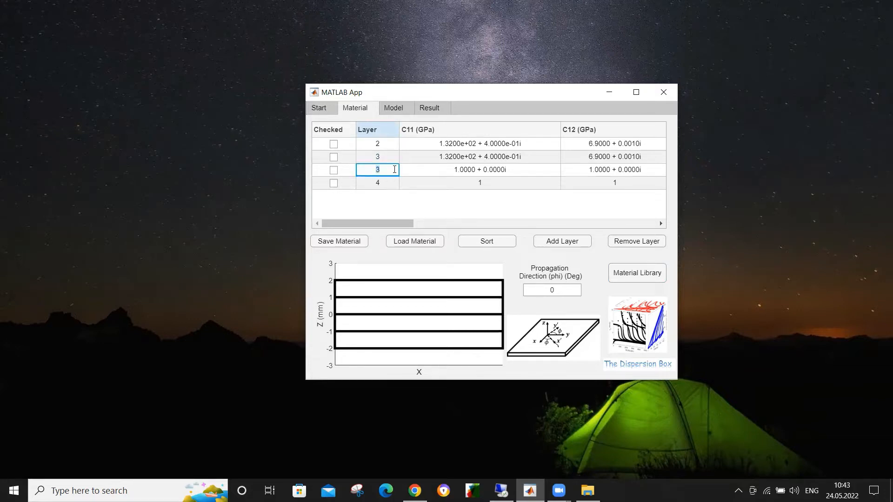
{"action": "type", "text": "1"}
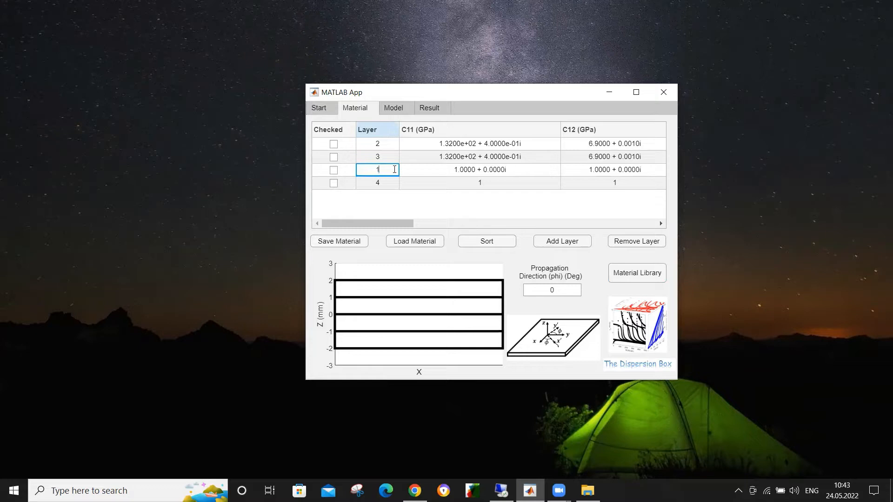
{"action": "left_click", "coordinate": [488, 241]}
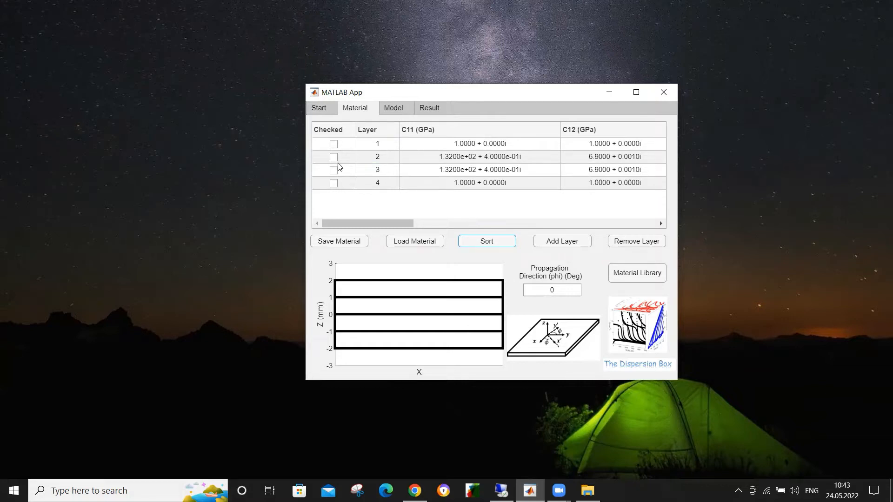
Step: Remove layers 1, 3 and 4 from the plate
{"action": "left_click", "coordinate": [333, 144]}
{"action": "left_click", "coordinate": [334, 170]}
{"action": "left_click", "coordinate": [333, 183]}
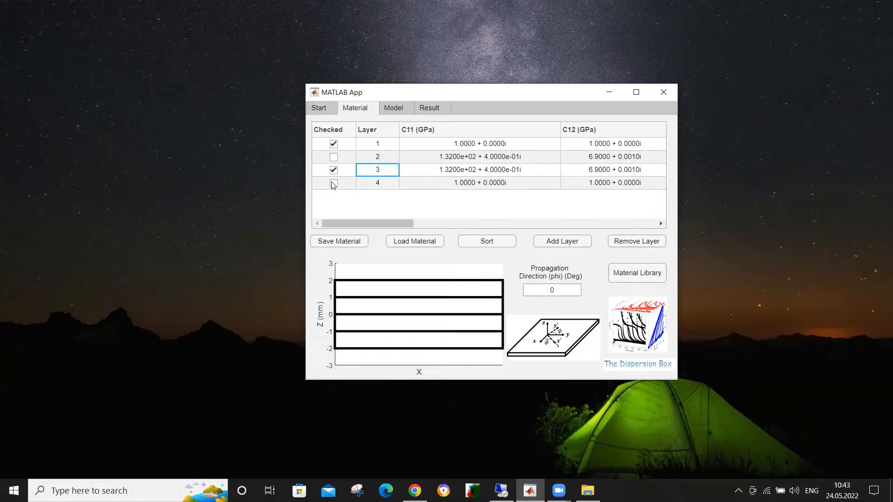
{"action": "left_click", "coordinate": [641, 246]}
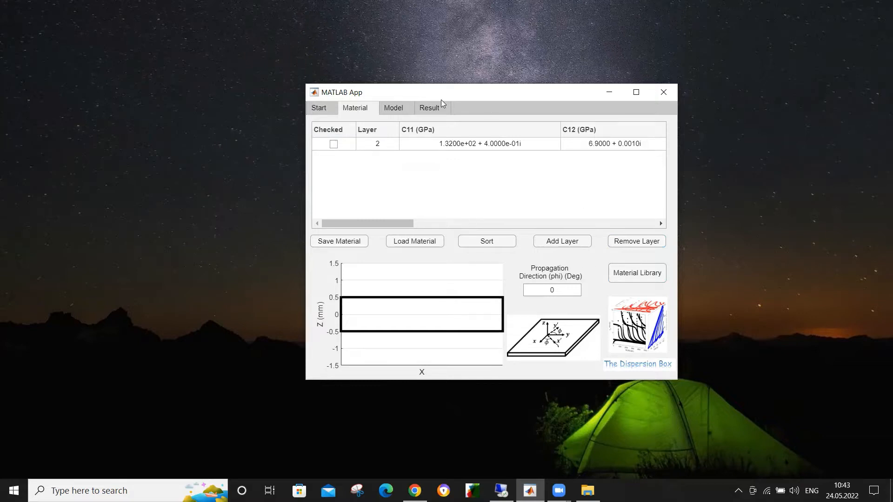
Step: Duplicate layer 2 as an additional layer and set the propagation direction phi to 30 degrees
{"action": "left_click", "coordinate": [334, 144]}
{"action": "left_click", "coordinate": [560, 243]}
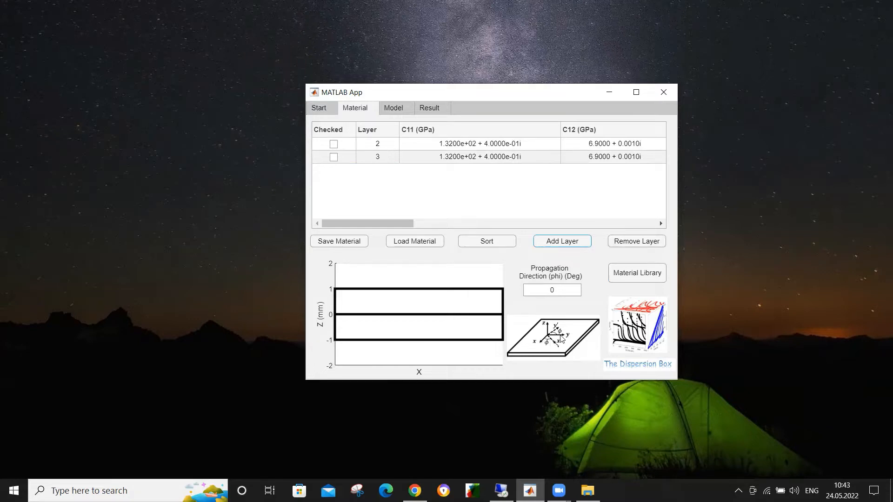
{"action": "left_click_drag", "start_coordinate": [565, 290], "coordinate": [534, 289]}
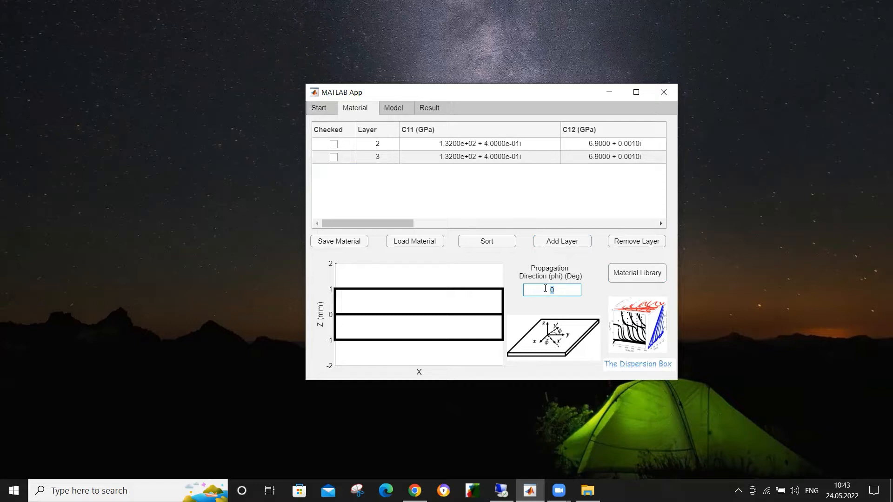
{"action": "type", "text": "30"}
{"action": "key", "text": "Return"}
Step: Set the thickness of layer 3 to 5 mm
{"action": "left_click_drag", "start_coordinate": [405, 224], "coordinate": [623, 223]}
{"action": "double_click", "coordinate": [531, 160]}
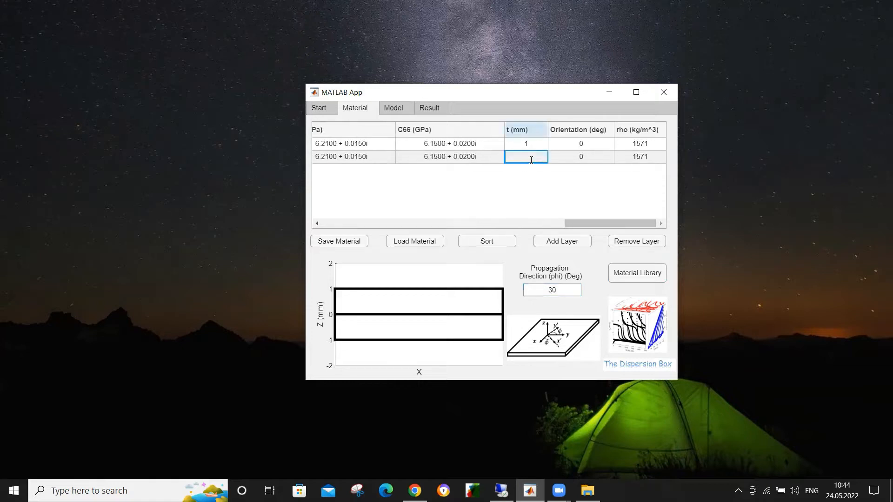
{"action": "type", "text": "5"}
{"action": "left_click", "coordinate": [492, 215]}
{"action": "left_click_drag", "start_coordinate": [592, 226], "coordinate": [103, 206]}
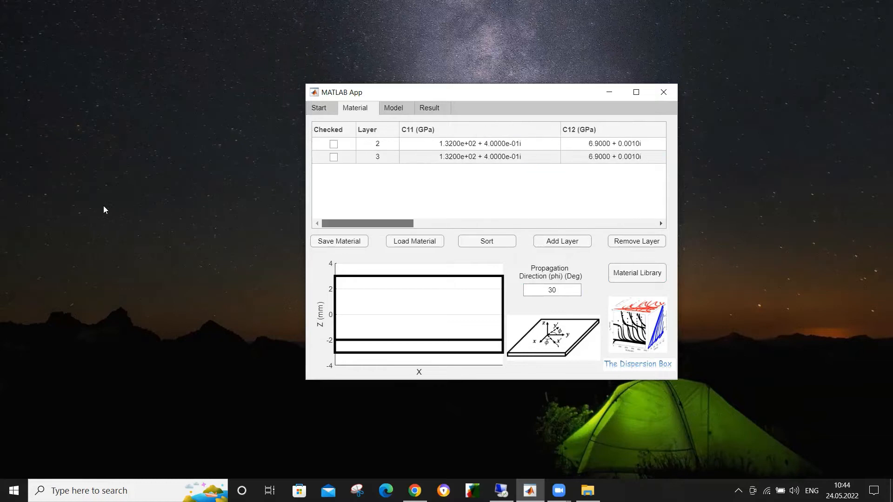
Step: Save the material definition as an xlsx file named export_material in the exportedfiles folder on the Desktop
{"action": "left_click", "coordinate": [333, 245]}
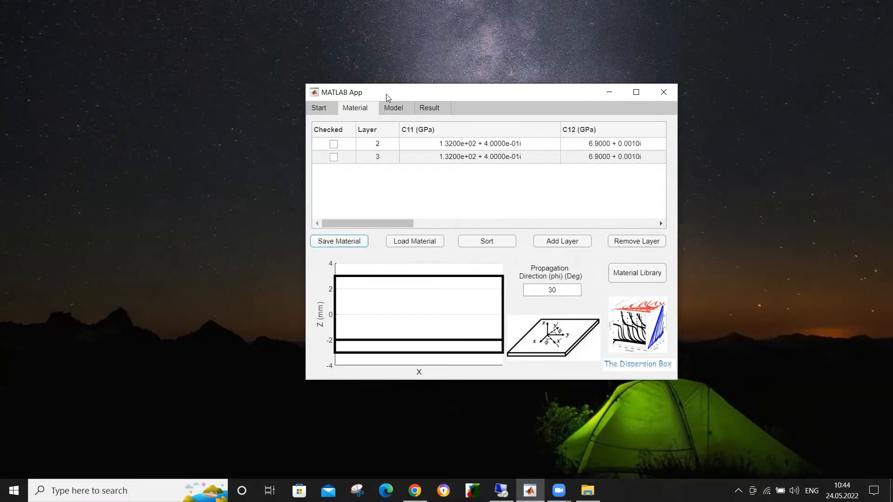
{"action": "left_click", "coordinate": [408, 207]}
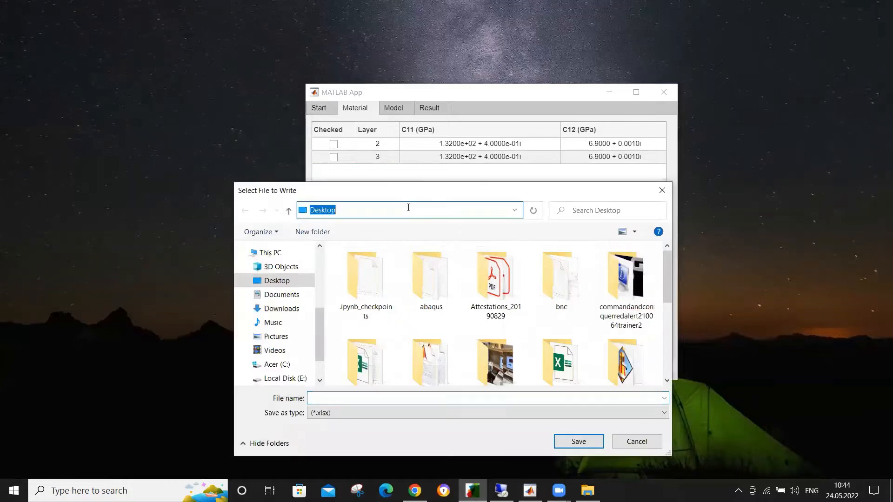
{"action": "type", "text": "C:\\Users\\Adil\\Desktop\\exportedfiles"}
{"action": "key", "text": "Return"}
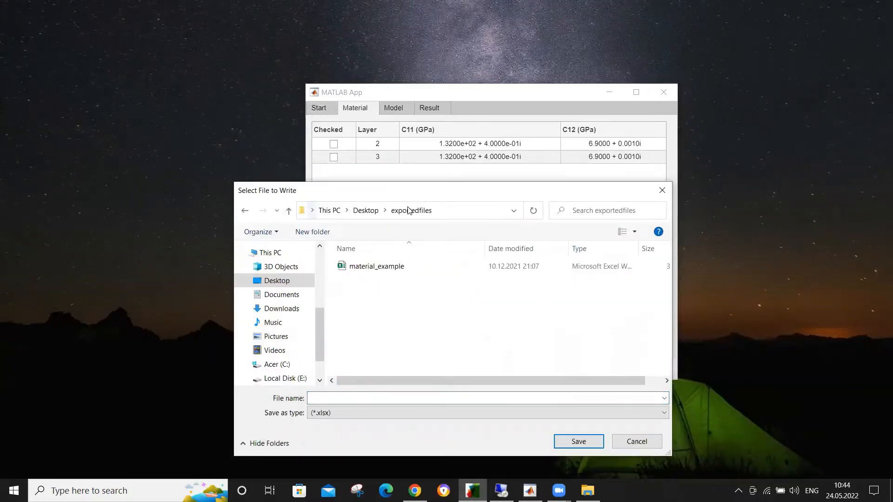
{"action": "left_click", "coordinate": [410, 398]}
{"action": "type", "text": "e"}
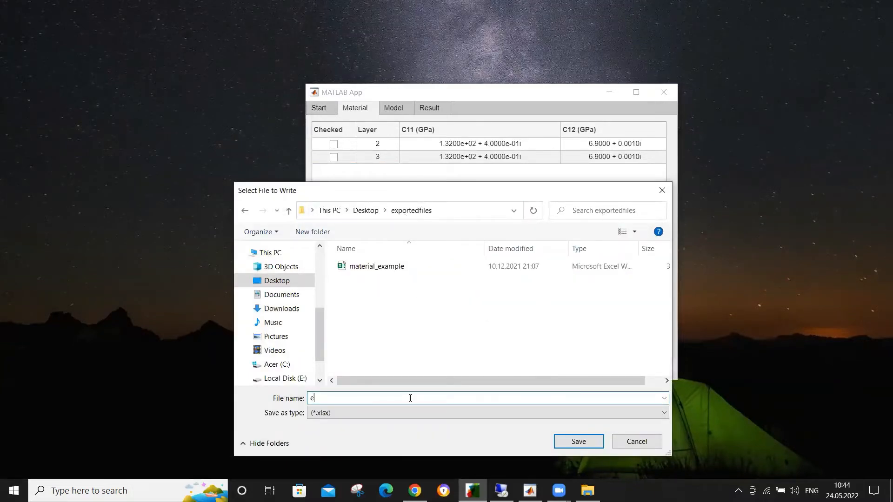
{"action": "type", "text": "xport_material"}
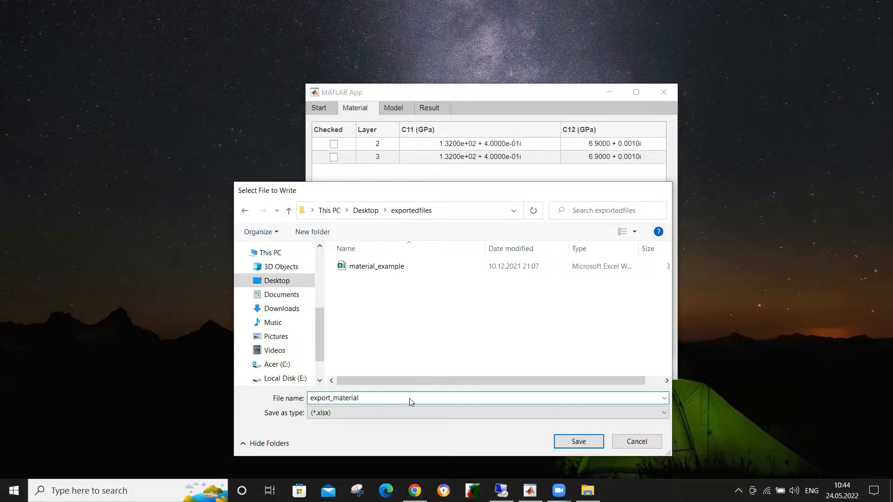
{"action": "key", "text": "Return"}
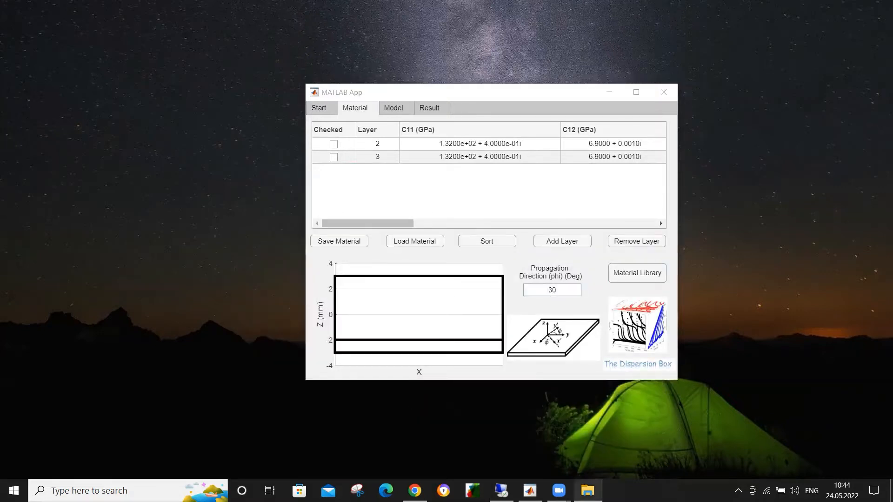
Step: Open the export_material workbook in Excel to inspect the exported layer data, and close it
{"action": "double_click", "coordinate": [447, 200]}
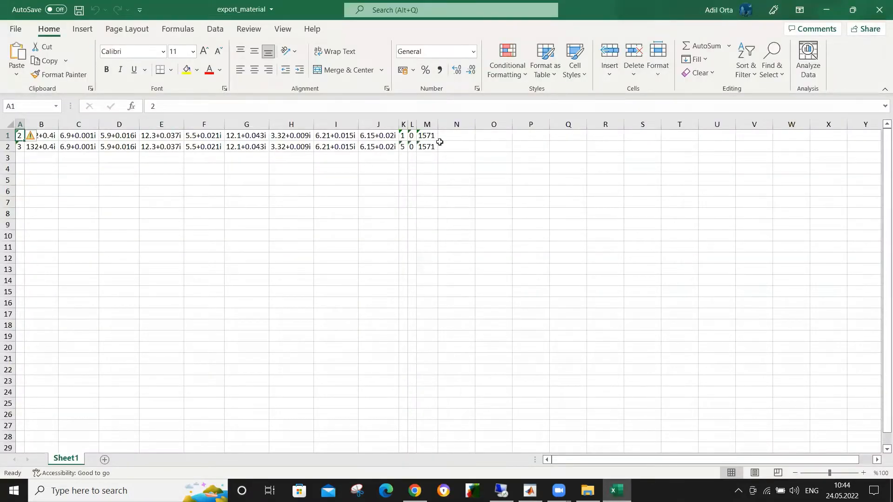
{"action": "left_click", "coordinate": [879, 5]}
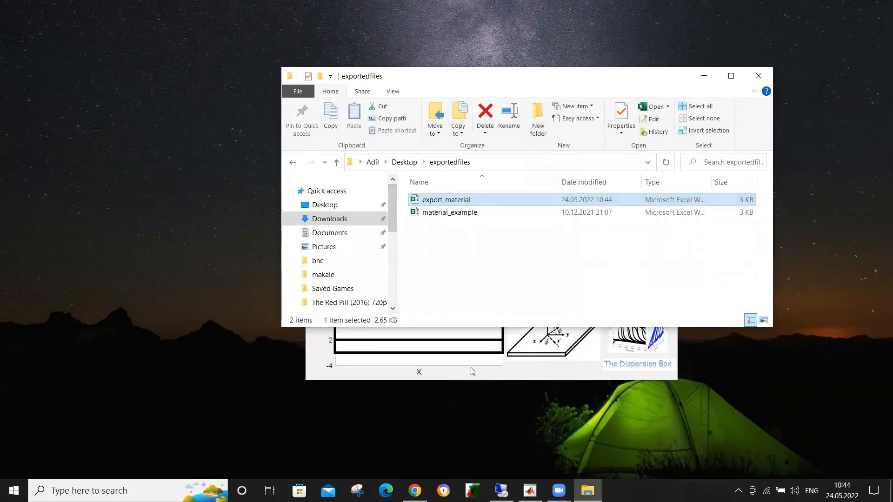
Step: Return to the MATLAB App and remove layer 3
{"action": "left_click", "coordinate": [503, 374]}
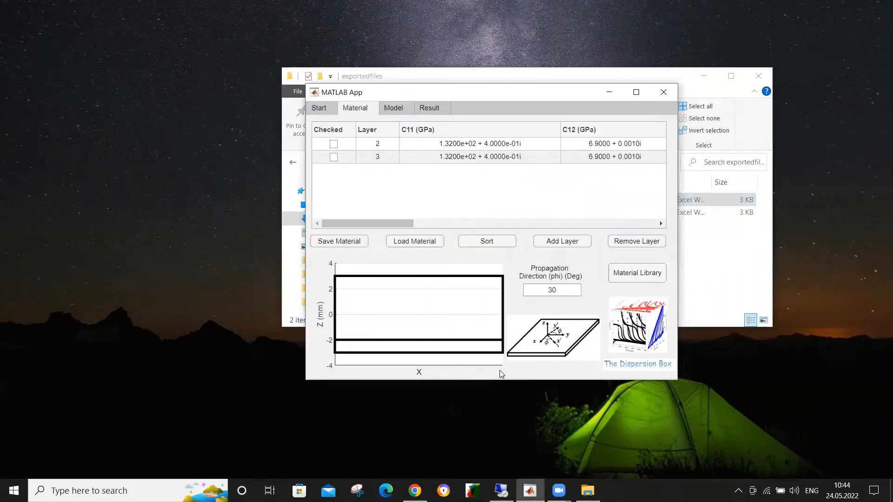
{"action": "left_click", "coordinate": [334, 157]}
{"action": "left_click", "coordinate": [628, 242]}
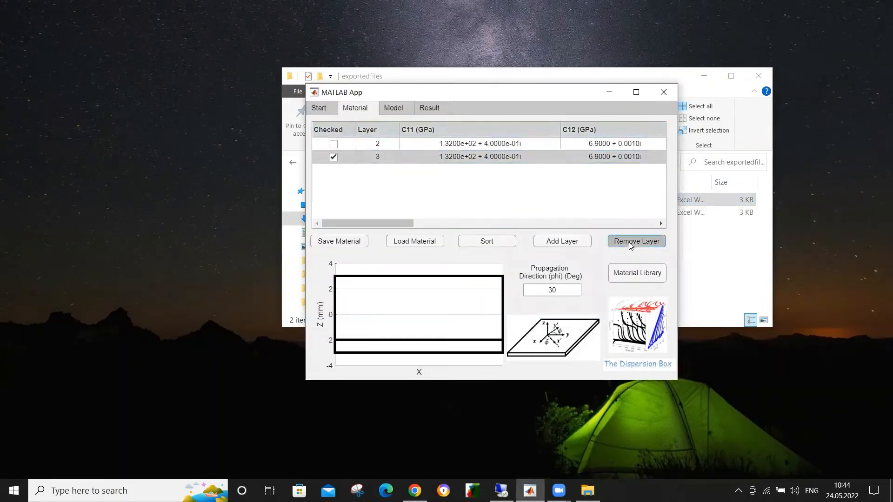
Step: Load the material_example file from the exportedfiles folder on the Desktop as the material definition
{"action": "left_click", "coordinate": [421, 239]}
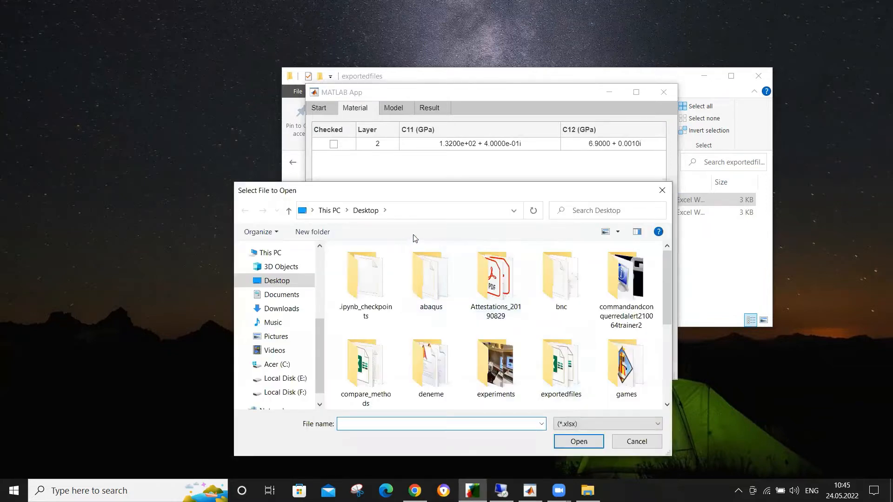
{"action": "left_click", "coordinate": [562, 378]}
{"action": "double_click", "coordinate": [563, 378]}
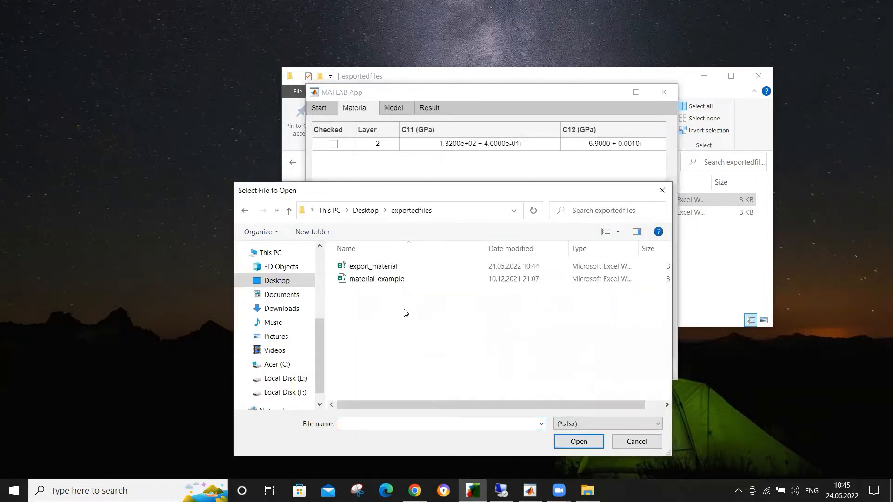
{"action": "left_click", "coordinate": [384, 281]}
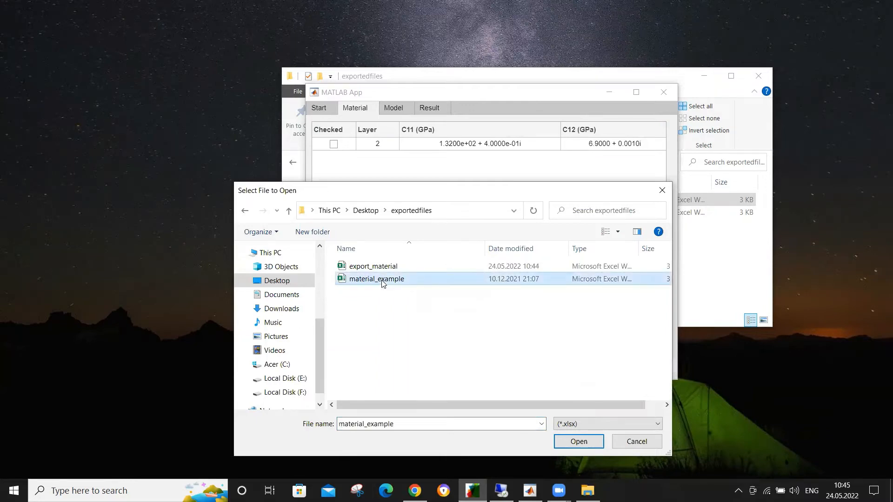
{"action": "double_click", "coordinate": [383, 279]}
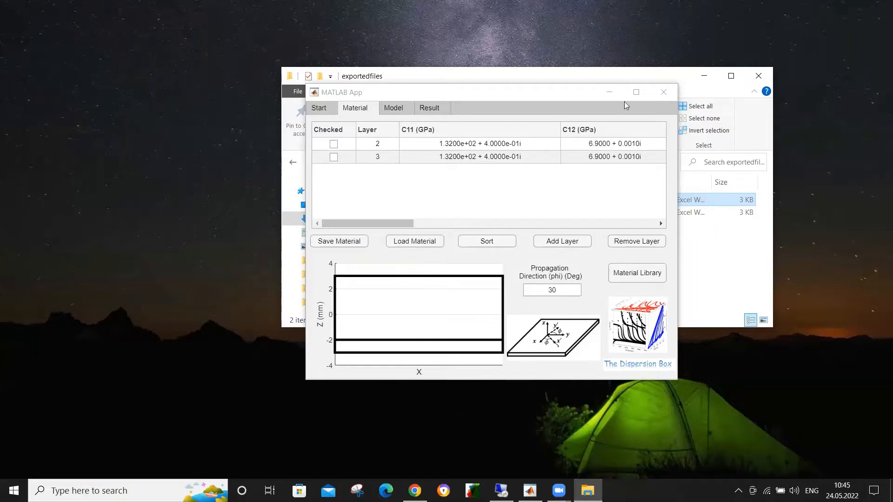
Step: Remove layer 3 from the loaded material definition
{"action": "left_click", "coordinate": [333, 157]}
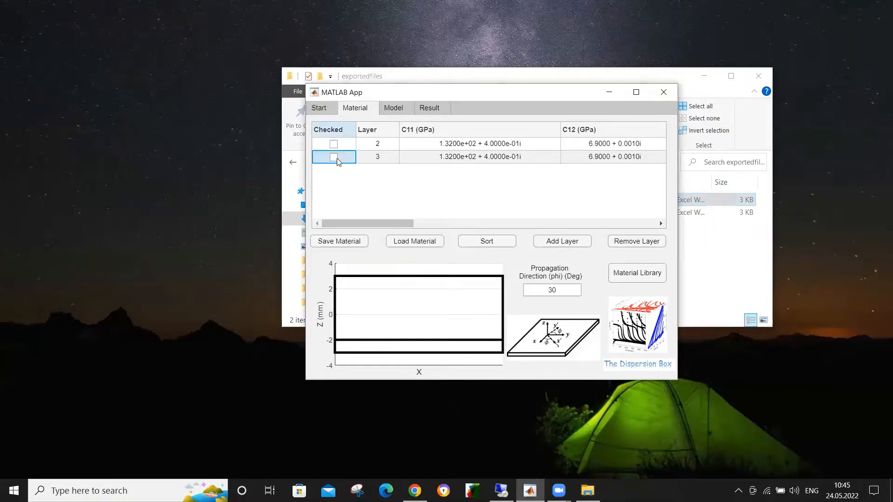
{"action": "left_click", "coordinate": [333, 157]}
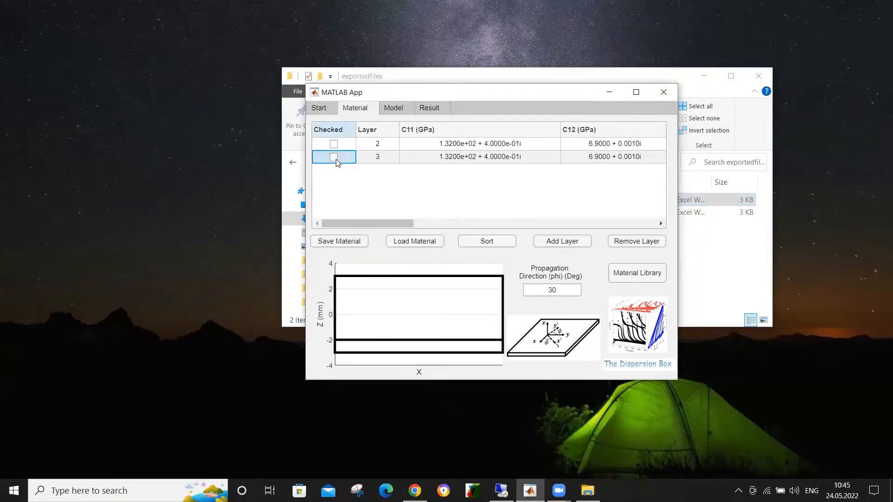
{"action": "left_click", "coordinate": [624, 245]}
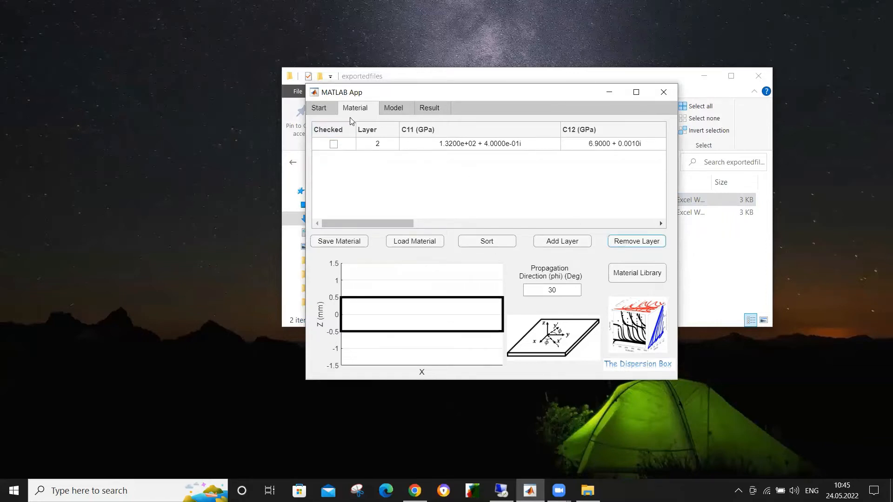
Step: Review the available models and the reference publications on the start page, returning to the model settings
{"action": "left_click", "coordinate": [390, 110]}
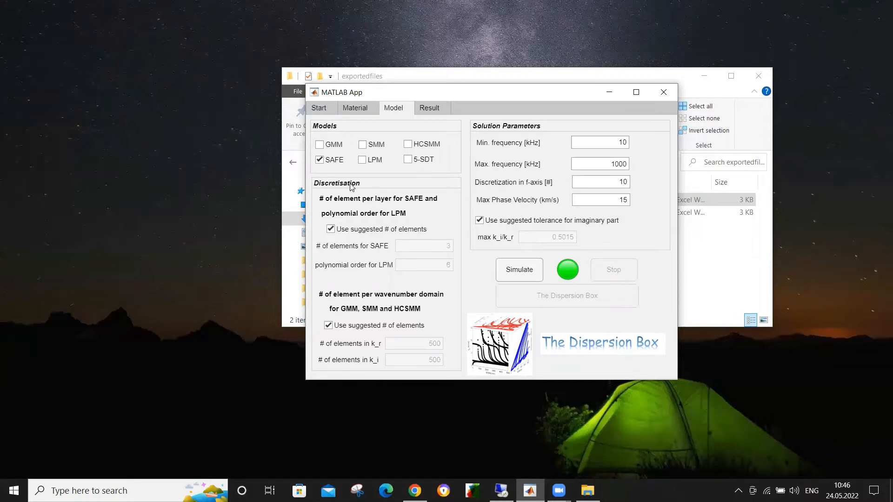
{"action": "left_click", "coordinate": [327, 112]}
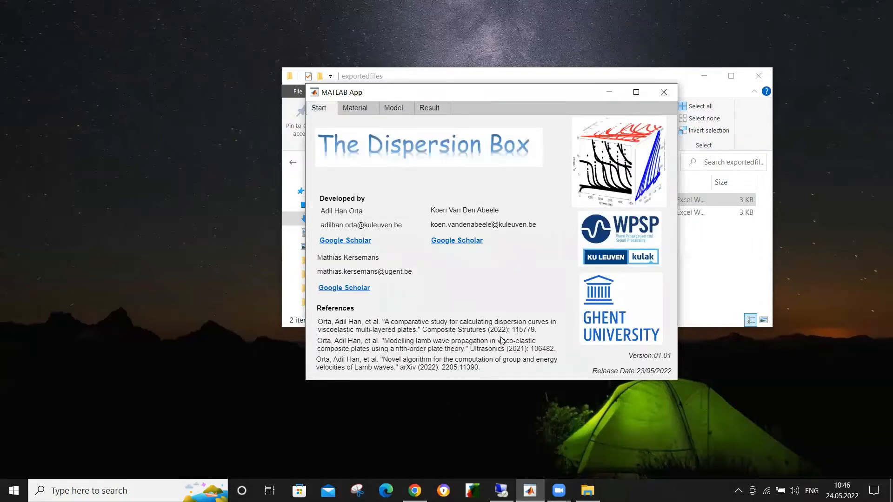
{"action": "left_click", "coordinate": [395, 108]}
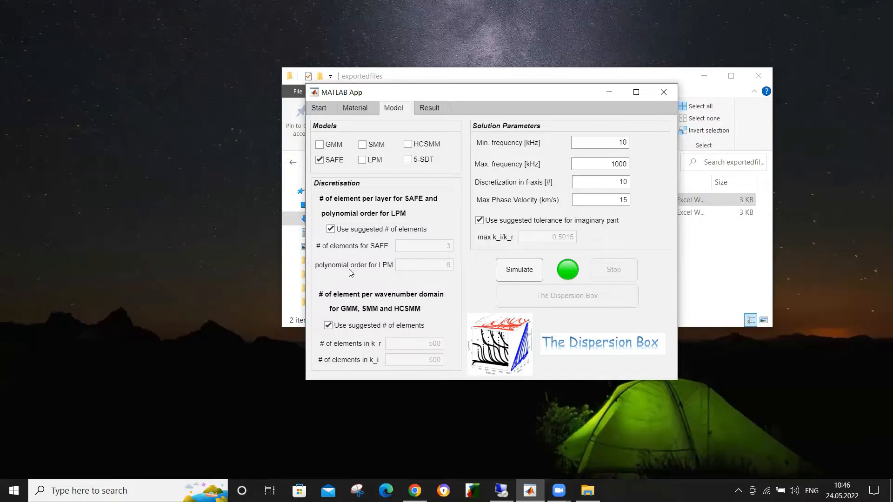
Step: Override the suggested per-layer discretisation with 6 SAFE elements and an LPM polynomial order of 10, and enable the LPM model alongside SAFE
{"action": "left_click", "coordinate": [353, 230]}
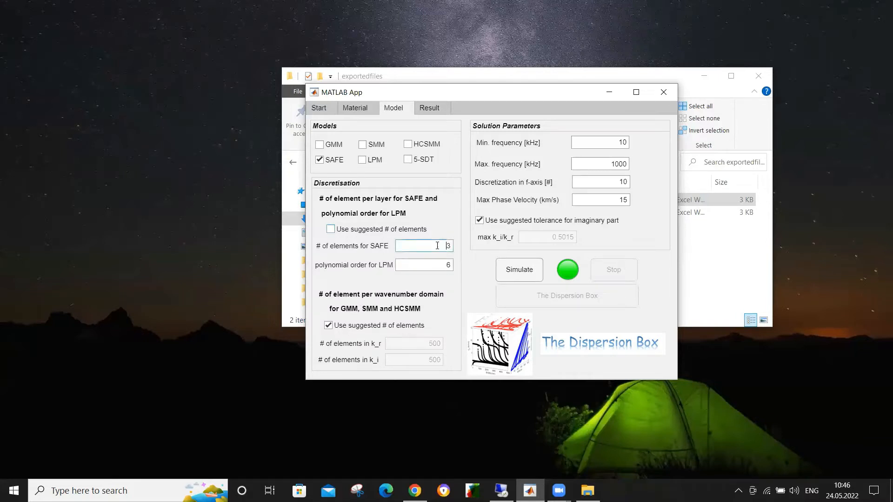
{"action": "double_click", "coordinate": [448, 245]}
{"action": "type", "text": "6"}
{"action": "left_click", "coordinate": [363, 160]}
{"action": "left_click_drag", "start_coordinate": [441, 263], "coordinate": [474, 264]}
{"action": "type", "text": "10"}
Step: Switch the suggested wavenumber-domain element count and the suggested imaginary-part tolerance off and back on
{"action": "left_click", "coordinate": [363, 326]}
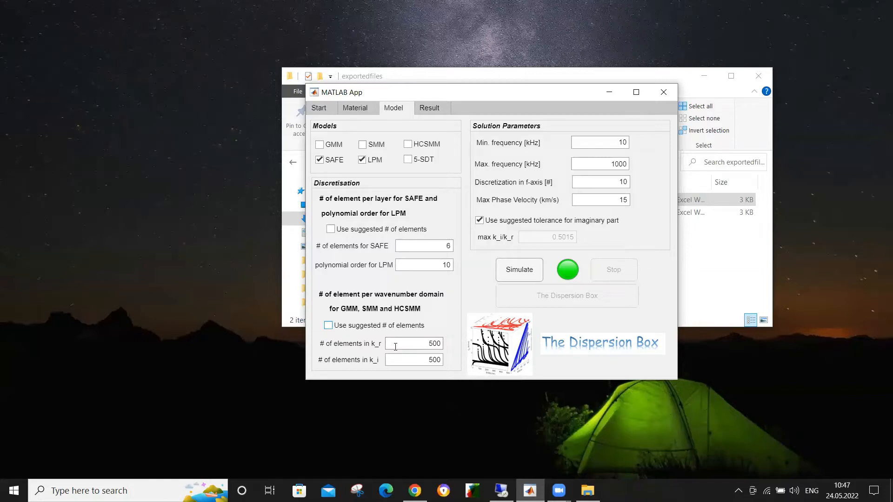
{"action": "left_click", "coordinate": [374, 324]}
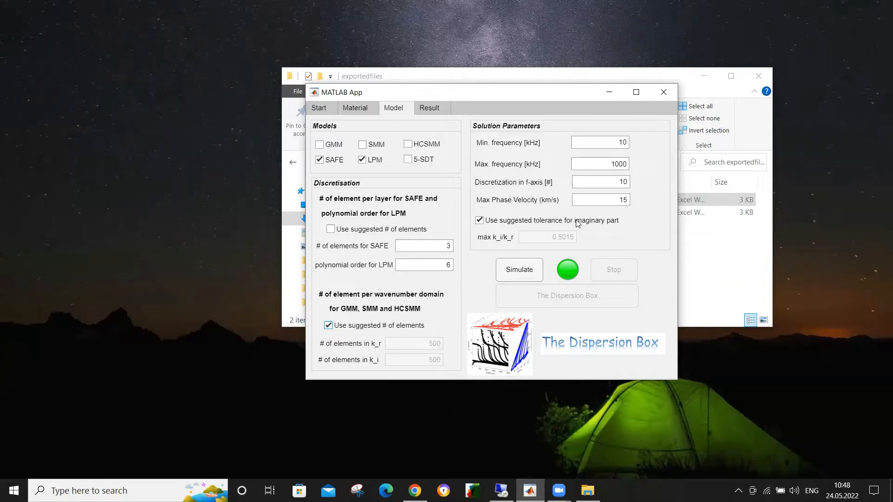
{"action": "left_click", "coordinate": [533, 221]}
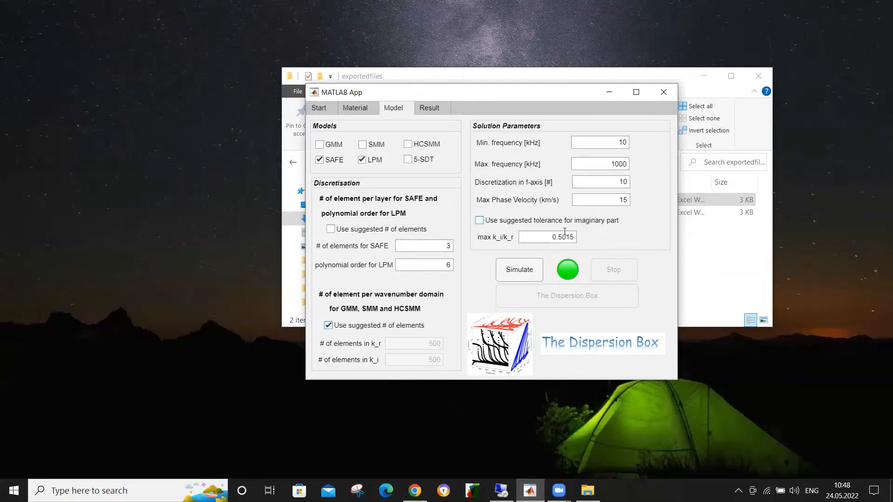
{"action": "left_click", "coordinate": [530, 224]}
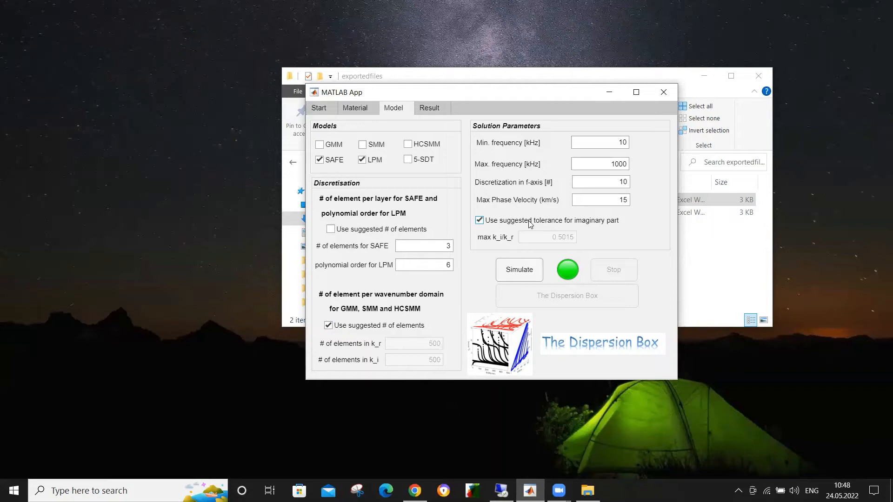
Step: Run the simulation with the SAFE and LPM models and open its results
{"action": "left_click", "coordinate": [528, 278]}
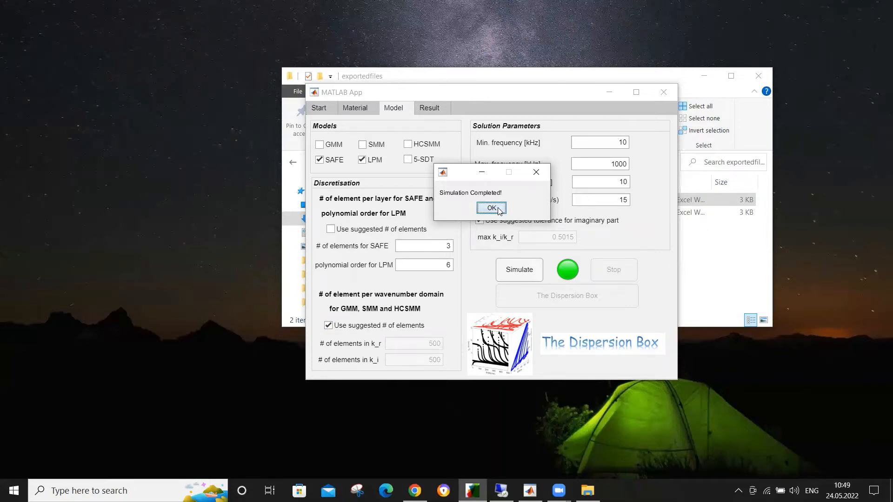
{"action": "left_click", "coordinate": [498, 210]}
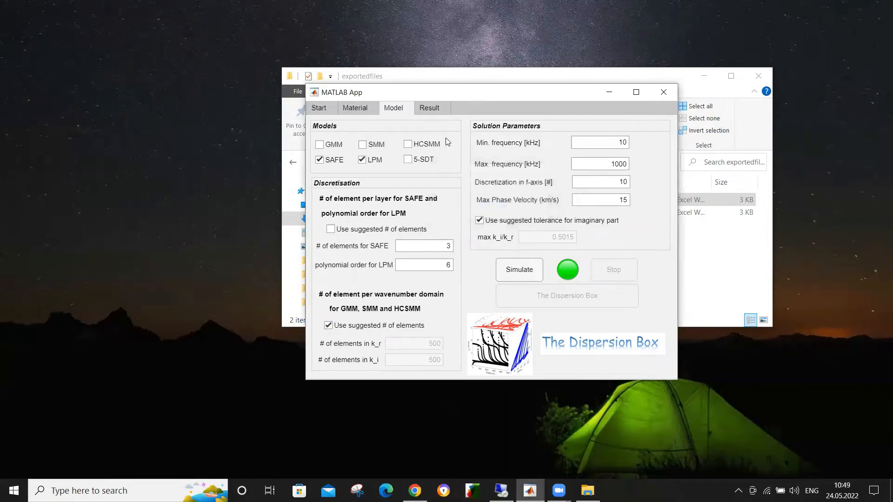
{"action": "left_click", "coordinate": [436, 110]}
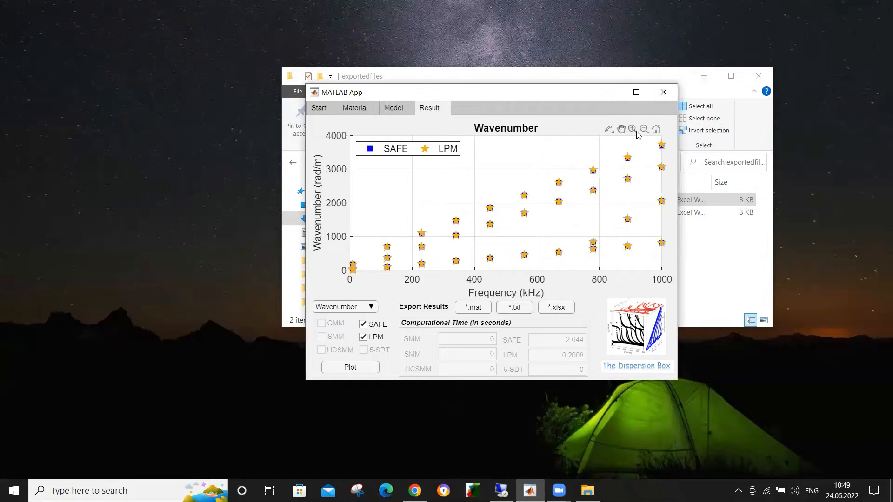
Step: Zoom in on a point near 670 kHz in the wavenumber plot to compare SAFE and LPM, and restore the full view
{"action": "left_click", "coordinate": [633, 130]}
{"action": "left_click_drag", "start_coordinate": [524, 177], "coordinate": [573, 226]}
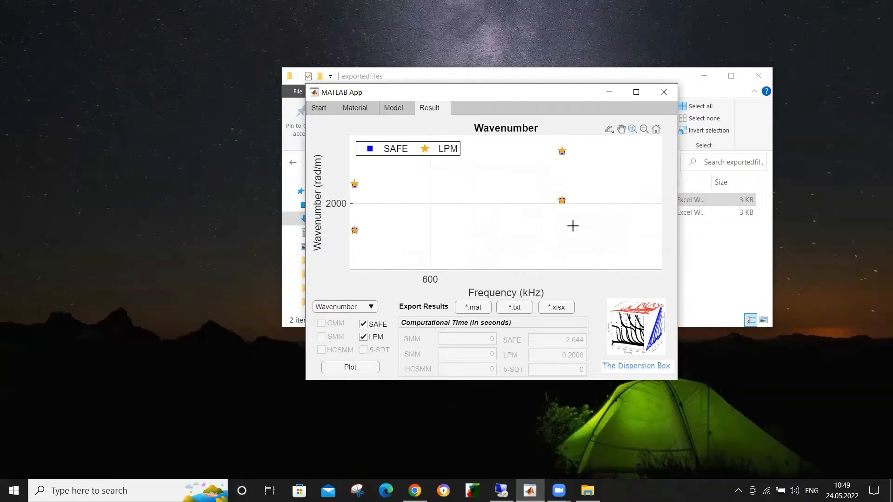
{"action": "left_click_drag", "start_coordinate": [550, 186], "coordinate": [581, 212]}
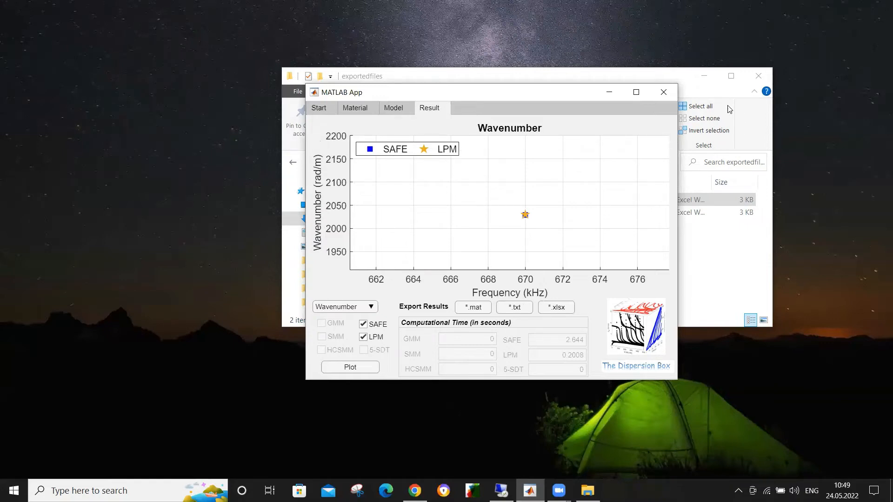
{"action": "left_click", "coordinate": [656, 129]}
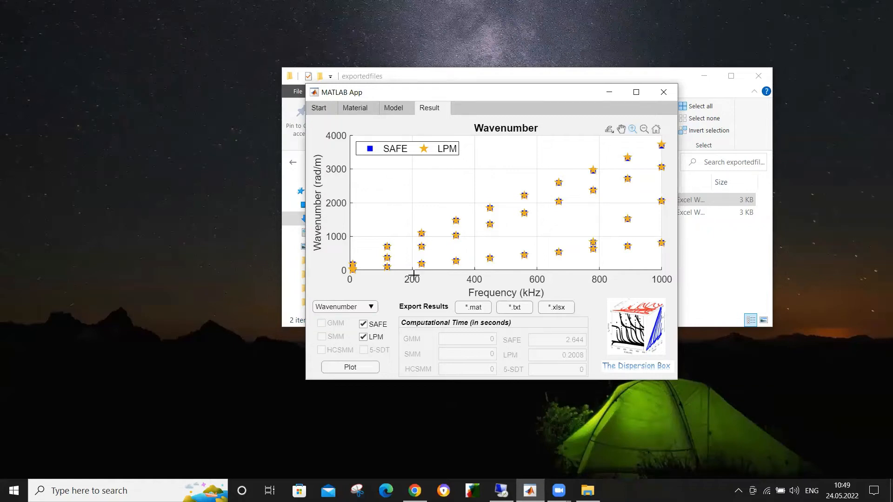
Step: Plot the wavenumber results for SAFE alone, LPM alone, and both models together
{"action": "left_click", "coordinate": [368, 338]}
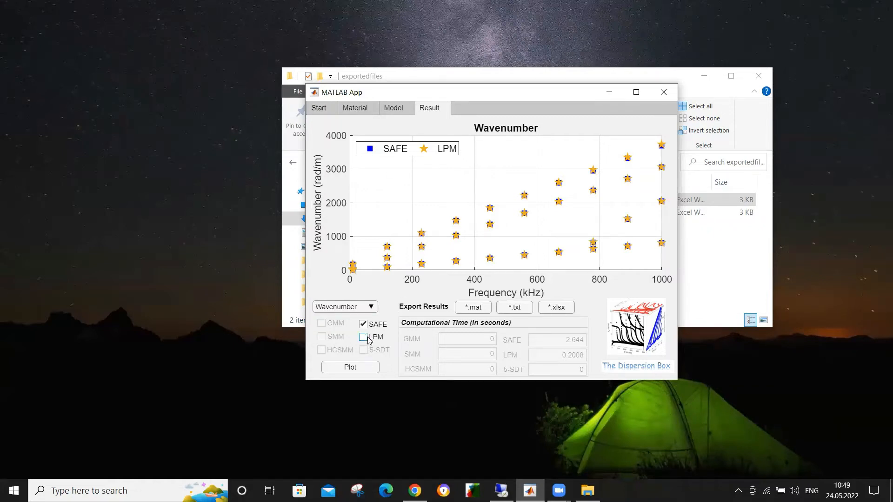
{"action": "left_click", "coordinate": [353, 372]}
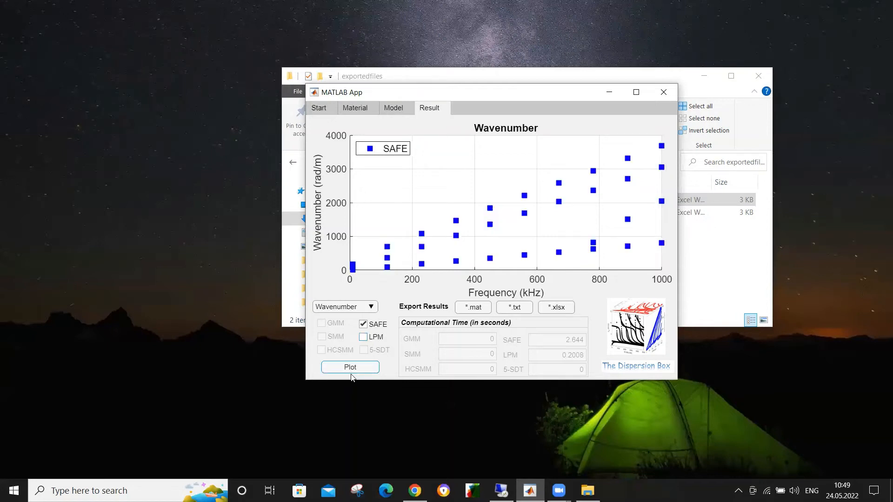
{"action": "left_click", "coordinate": [363, 324]}
{"action": "left_click", "coordinate": [363, 337]}
{"action": "left_click", "coordinate": [362, 367]}
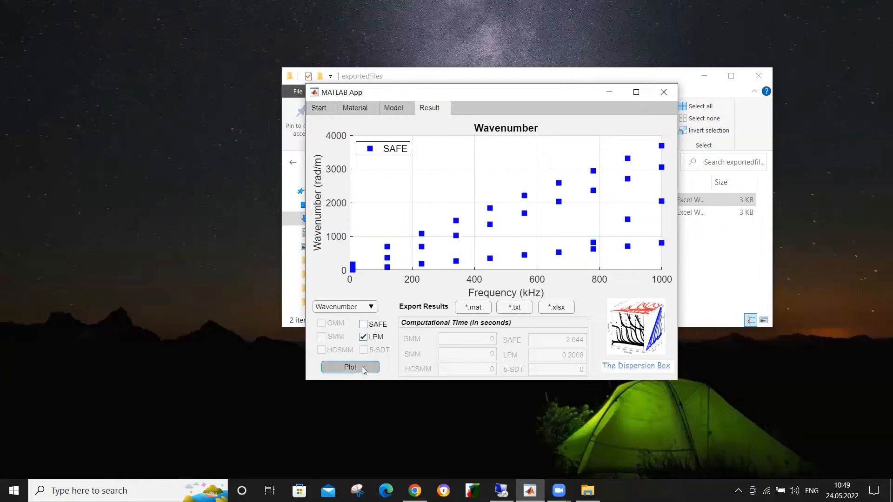
{"action": "left_click", "coordinate": [364, 325]}
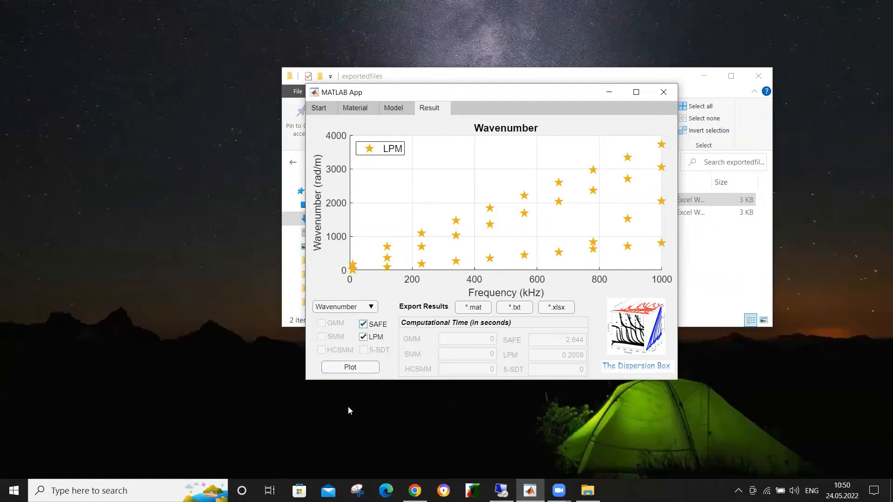
{"action": "left_click", "coordinate": [364, 368]}
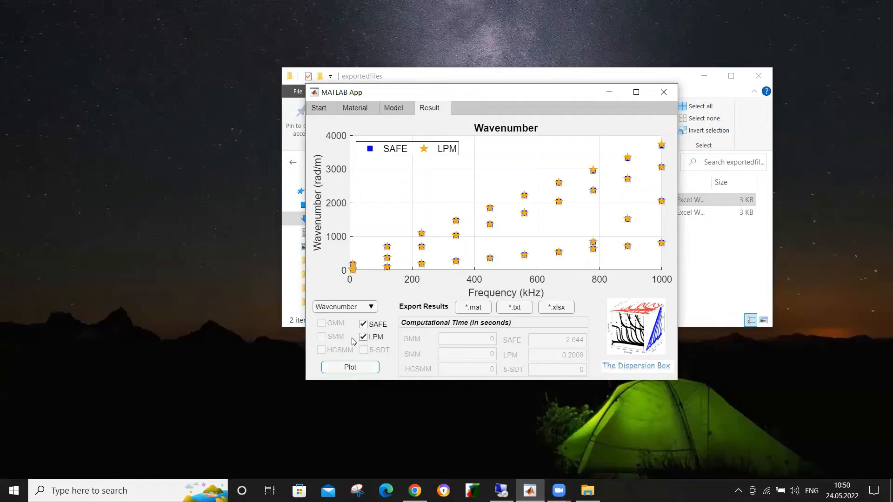
Step: Plot the phase velocity and wavelength results for both SAFE and LPM
{"action": "left_click", "coordinate": [357, 307]}
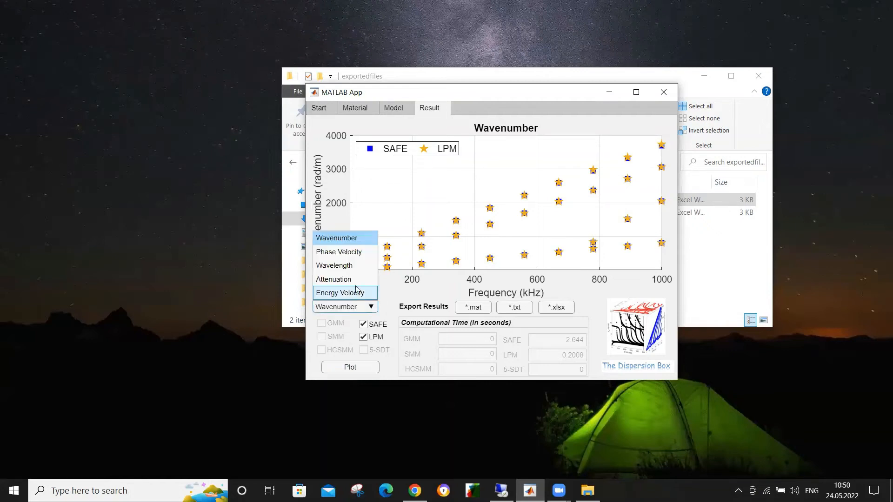
{"action": "left_click", "coordinate": [354, 254]}
{"action": "left_click", "coordinate": [361, 368]}
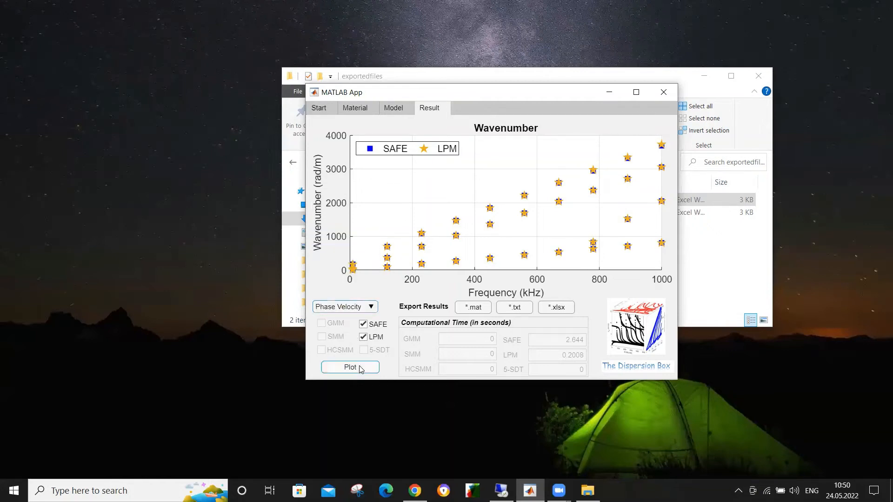
{"action": "left_click", "coordinate": [350, 309]}
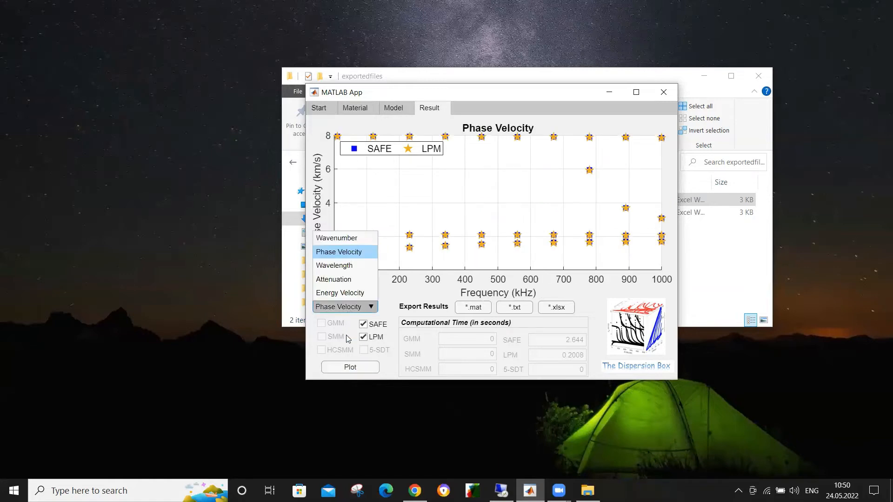
{"action": "left_click", "coordinate": [334, 265]}
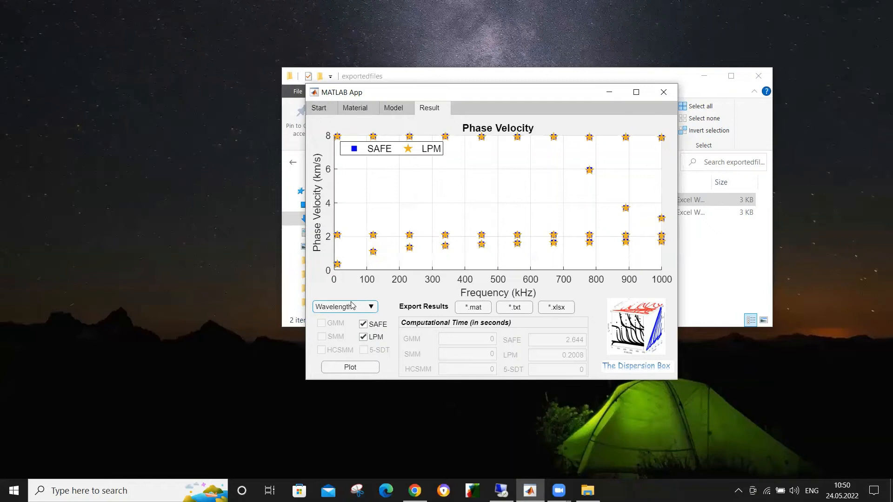
{"action": "left_click", "coordinate": [360, 367]}
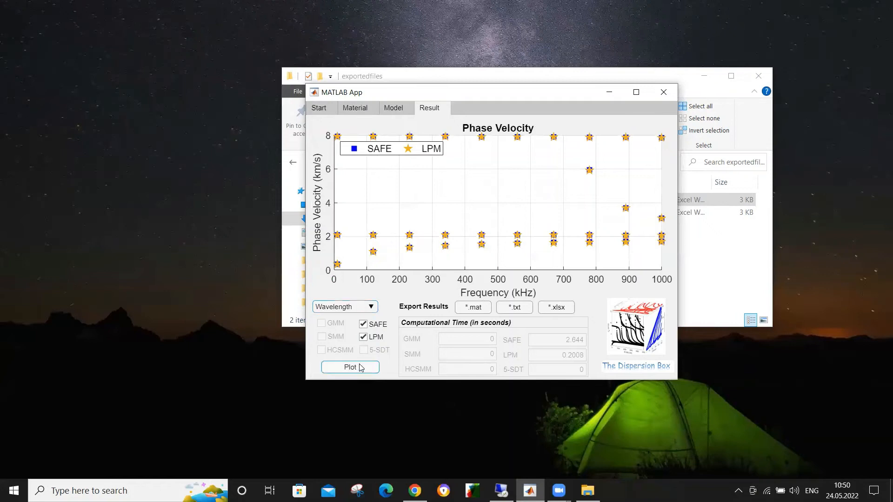
Step: Plot the attenuation and energy velocity results for both SAFE and LPM
{"action": "left_click", "coordinate": [359, 310]}
{"action": "left_click", "coordinate": [357, 280]}
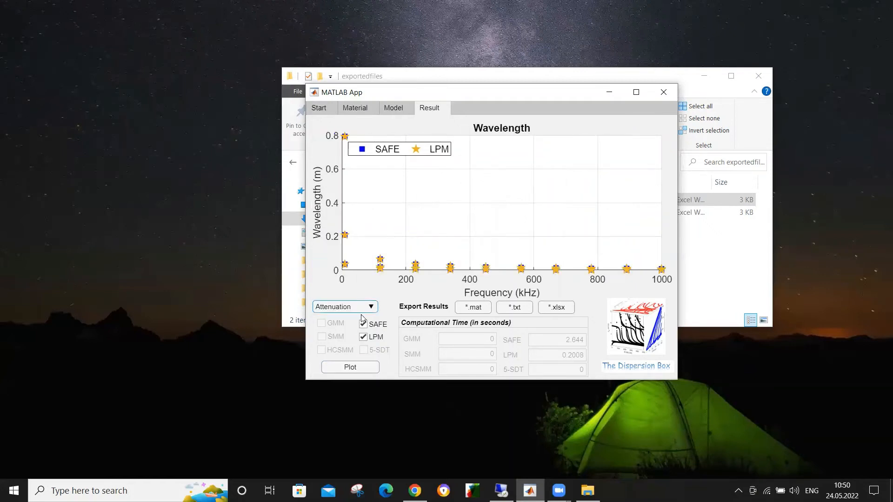
{"action": "left_click", "coordinate": [367, 368]}
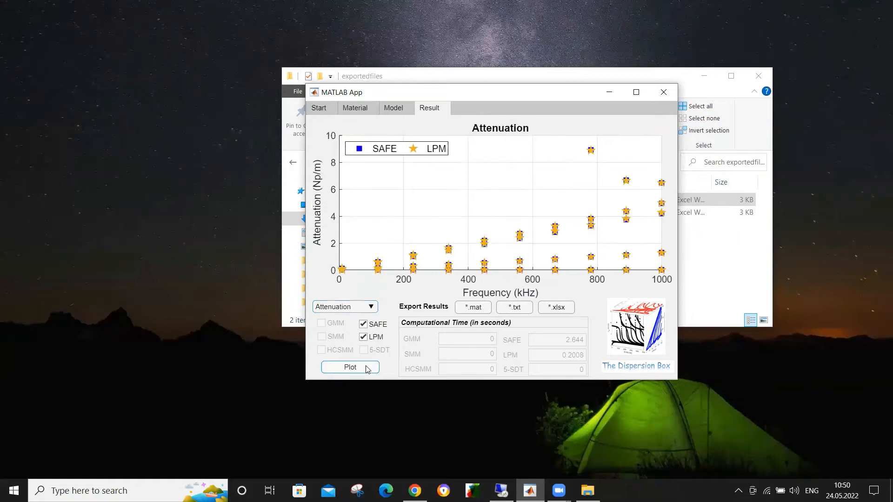
{"action": "left_click", "coordinate": [354, 308]}
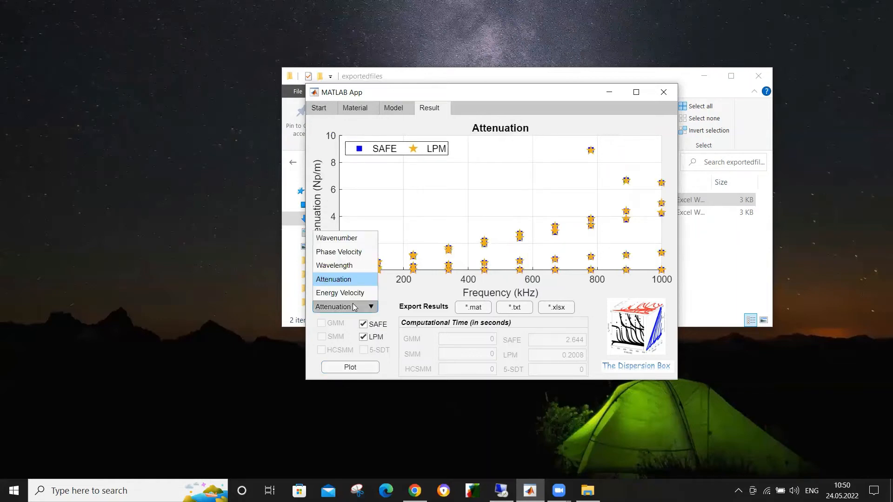
{"action": "left_click", "coordinate": [352, 296]}
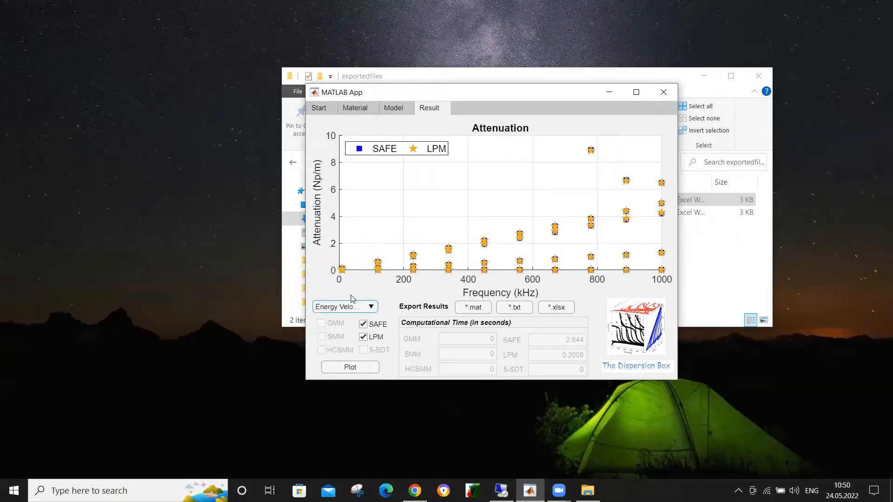
{"action": "left_click", "coordinate": [352, 367]}
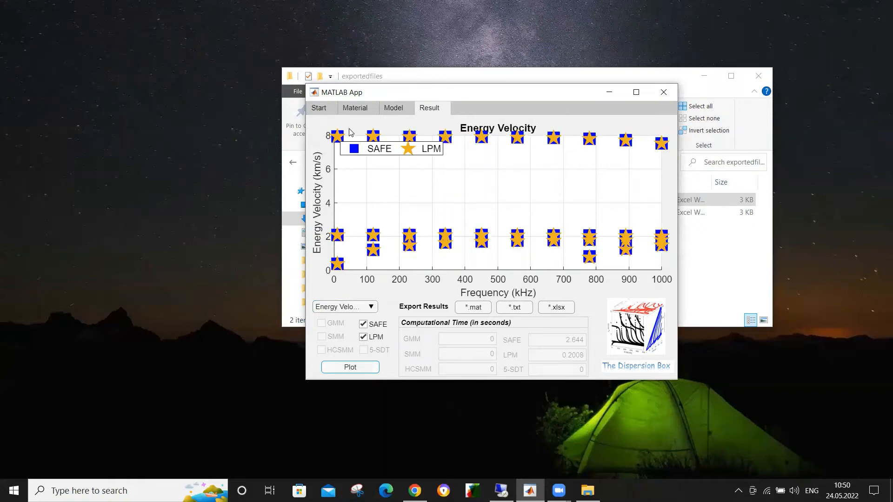
Step: Select GMM as the only model in place of SAFE and LPM, and run the simulation
{"action": "left_click", "coordinate": [361, 108]}
{"action": "left_click", "coordinate": [384, 111]}
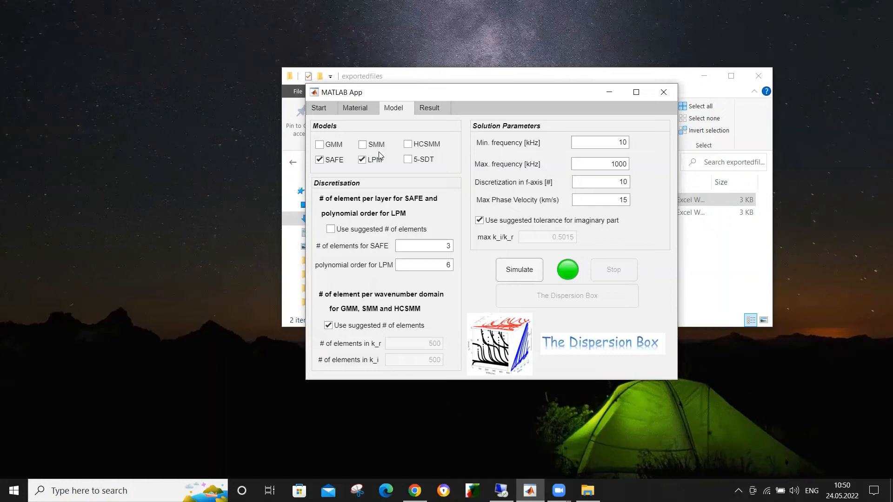
{"action": "left_click", "coordinate": [329, 146]}
{"action": "left_click", "coordinate": [326, 161]}
{"action": "left_click", "coordinate": [373, 167]}
{"action": "left_click", "coordinate": [525, 272]}
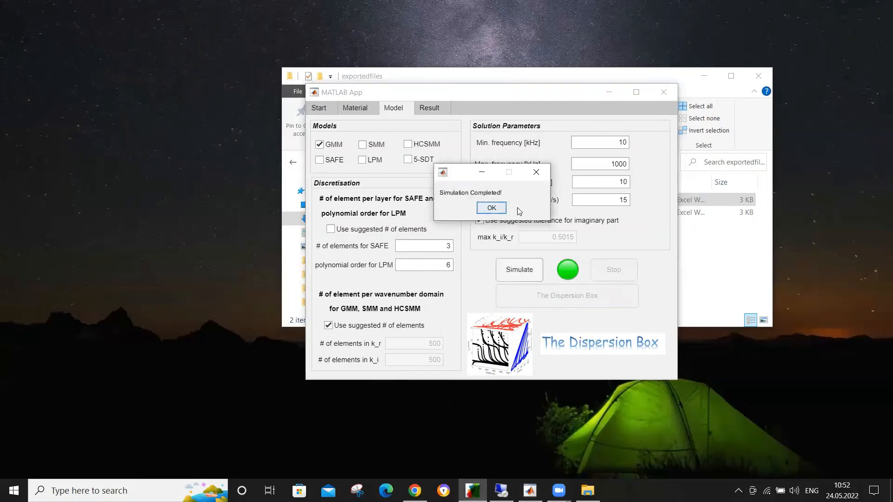
{"action": "left_click", "coordinate": [491, 208]}
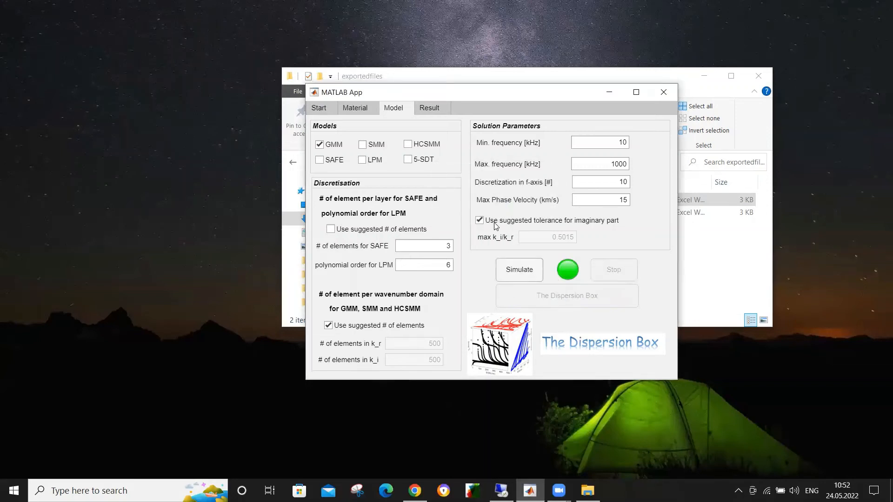
Step: Try to plot the energy velocity from the GMM simulation results
{"action": "left_click", "coordinate": [437, 110]}
{"action": "left_click", "coordinate": [363, 310]}
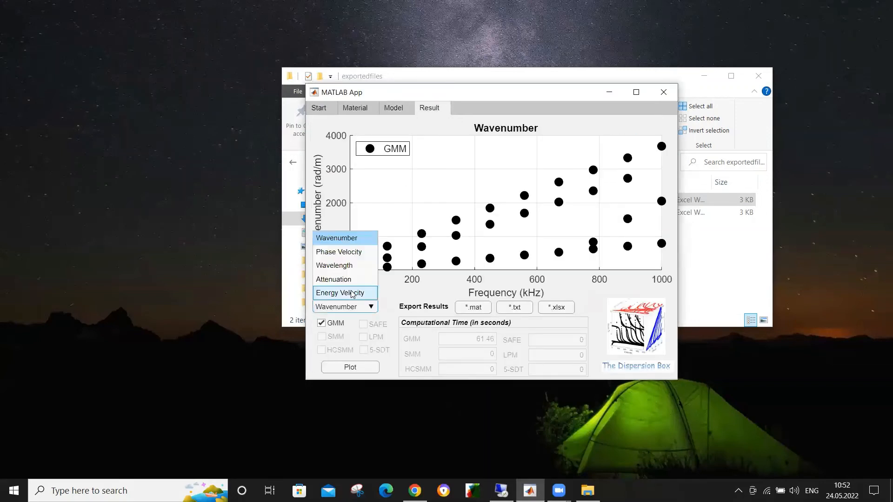
{"action": "left_click", "coordinate": [352, 293]}
{"action": "left_click", "coordinate": [358, 370]}
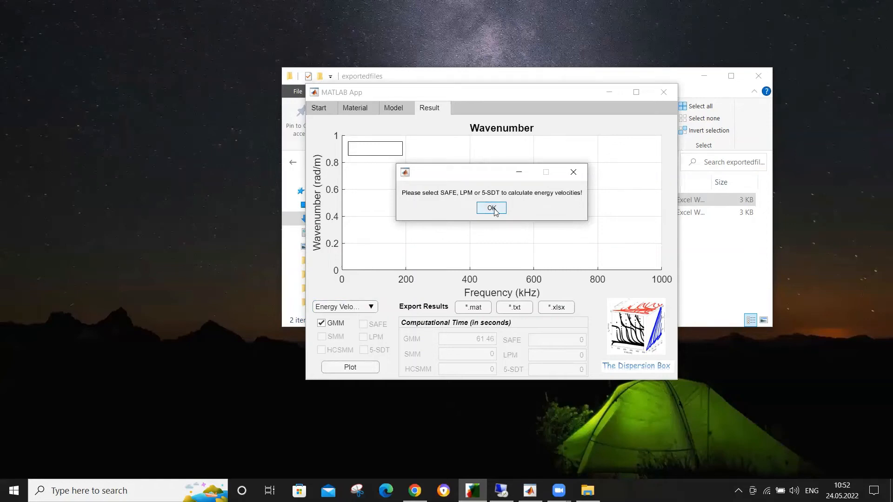
{"action": "left_click", "coordinate": [492, 208]}
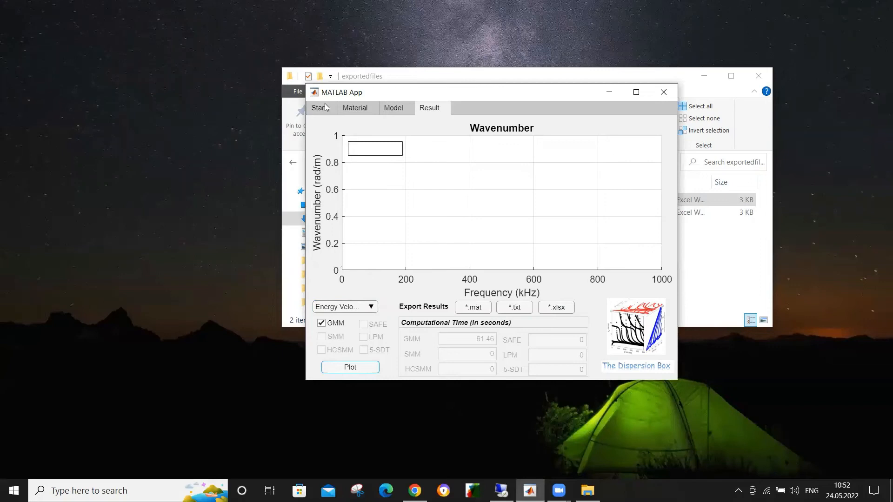
Step: Add Aluminum from the material library as a new layer and remove the existing layer 2
{"action": "left_click", "coordinate": [325, 104]}
{"action": "left_click", "coordinate": [365, 106]}
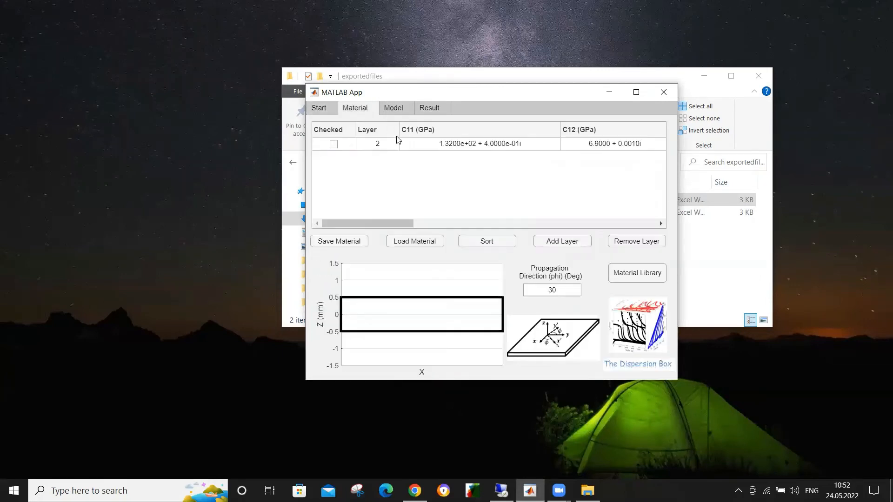
{"action": "left_click", "coordinate": [642, 274]}
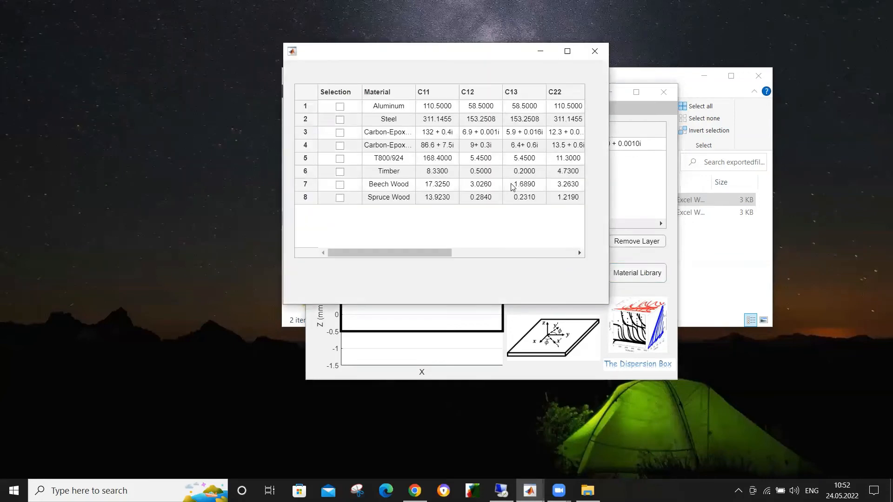
{"action": "left_click", "coordinate": [342, 107]}
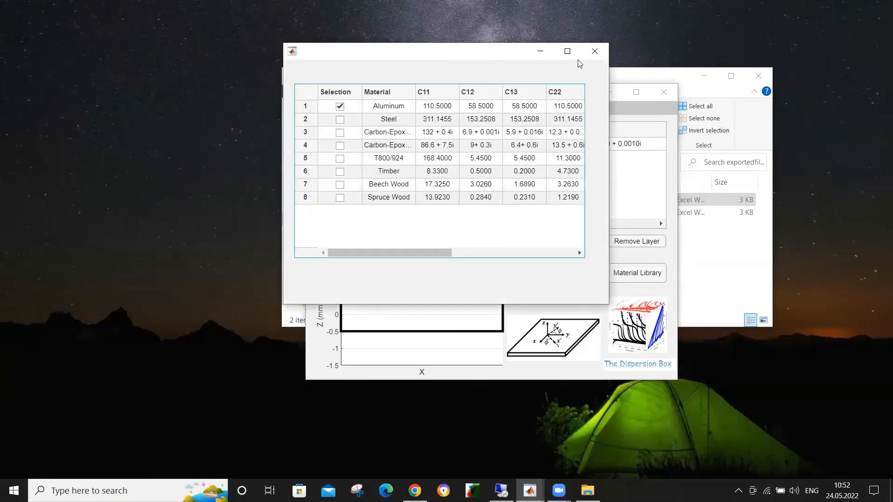
{"action": "left_click", "coordinate": [594, 52]}
{"action": "left_click", "coordinate": [333, 144]}
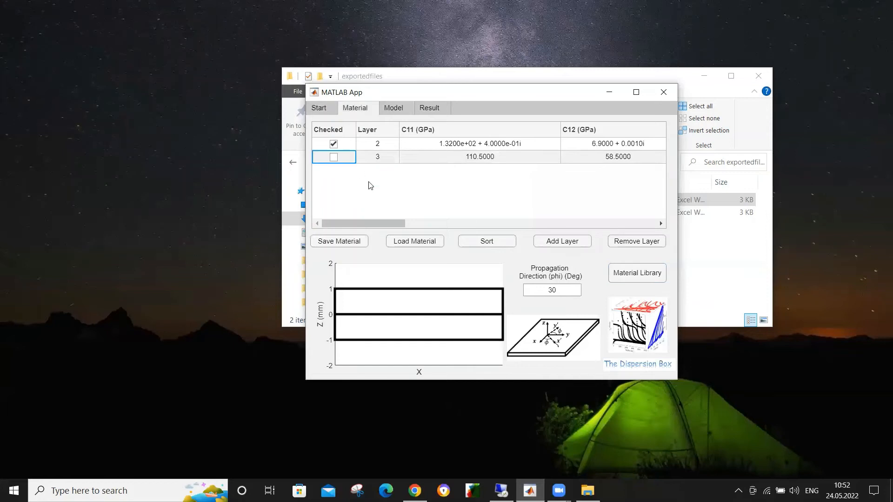
{"action": "left_click", "coordinate": [639, 244]}
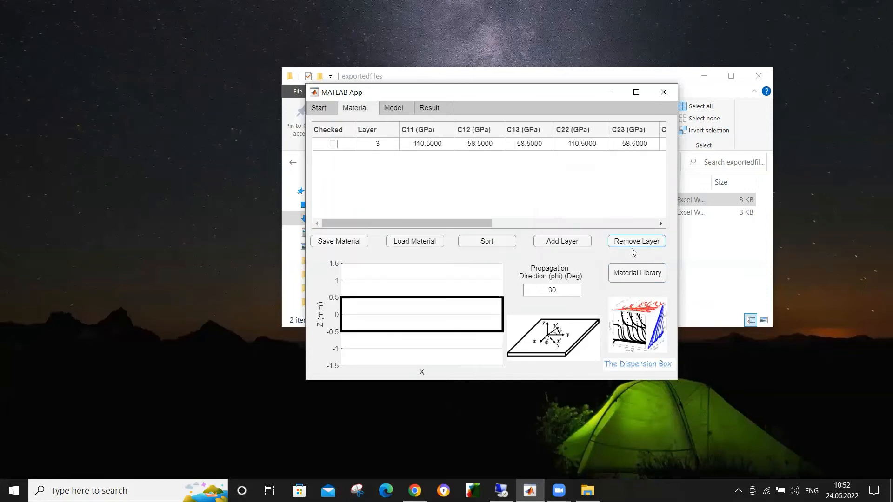
Step: Select SAFE as the only model in place of GMM, and run the simulation
{"action": "left_click", "coordinate": [393, 108]}
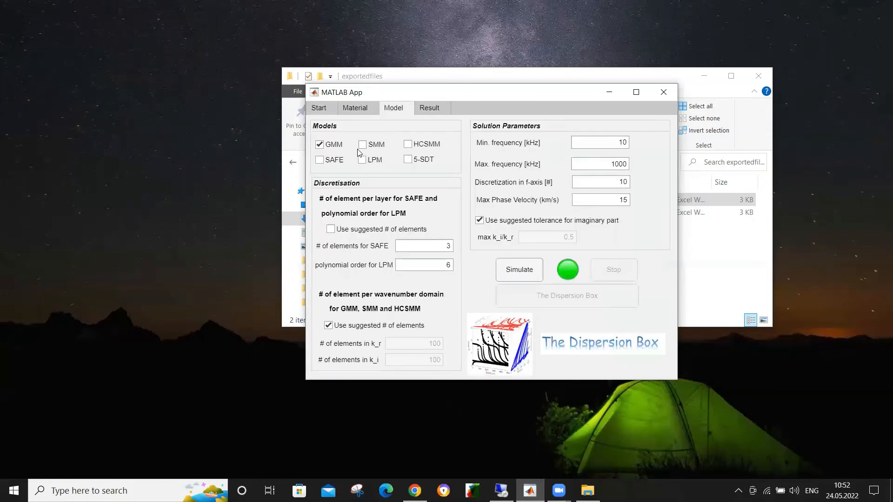
{"action": "left_click", "coordinate": [333, 144]}
{"action": "left_click", "coordinate": [334, 160]}
{"action": "left_click", "coordinate": [533, 274]}
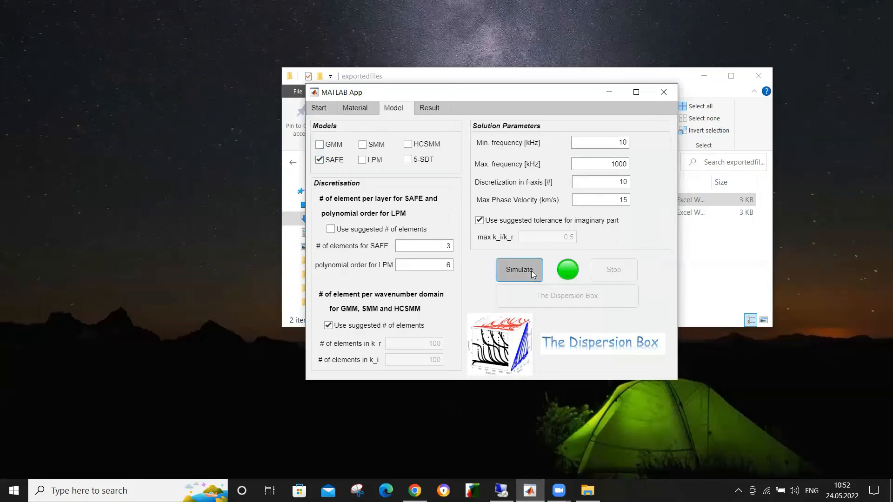
{"action": "left_click", "coordinate": [490, 207]}
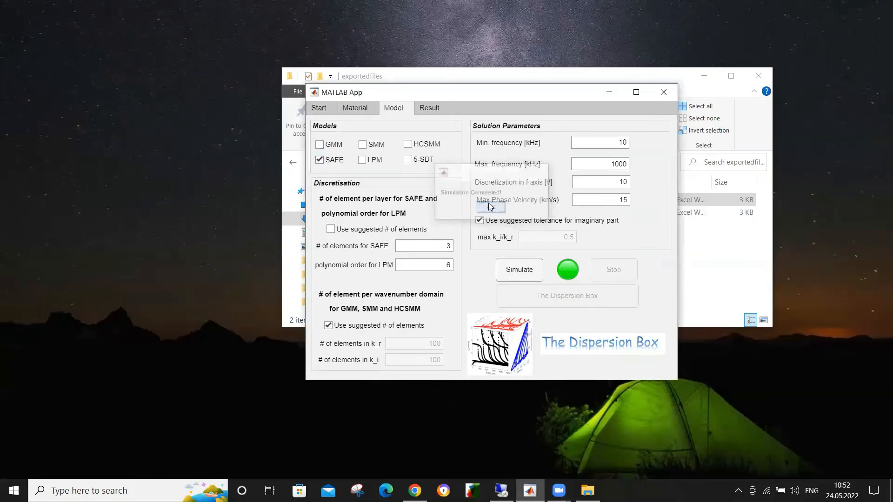
Step: Plot the group velocity from the SAFE simulation results
{"action": "left_click", "coordinate": [424, 110]}
{"action": "left_click", "coordinate": [370, 307]}
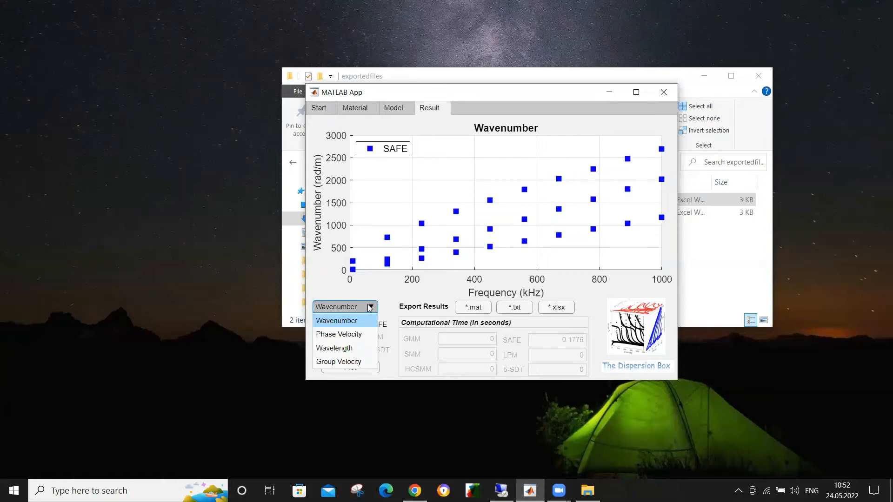
{"action": "left_click", "coordinate": [355, 362]}
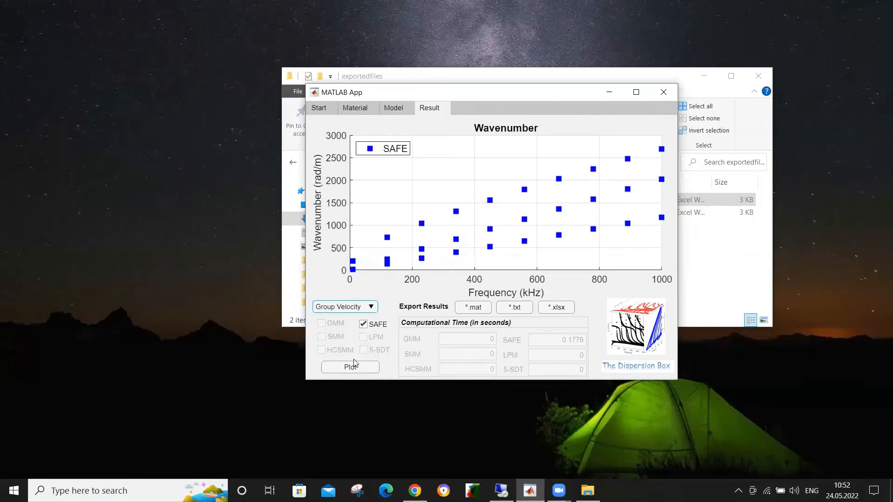
{"action": "left_click", "coordinate": [347, 367]}
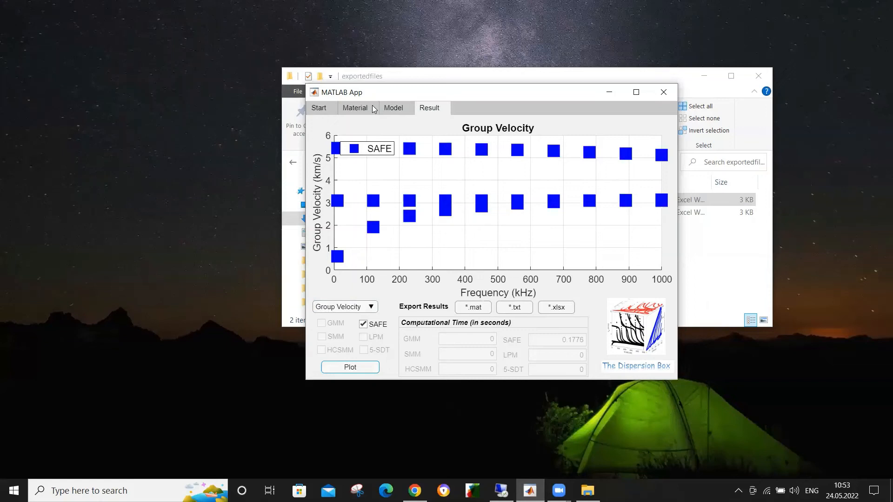
{"action": "left_click", "coordinate": [397, 110]}
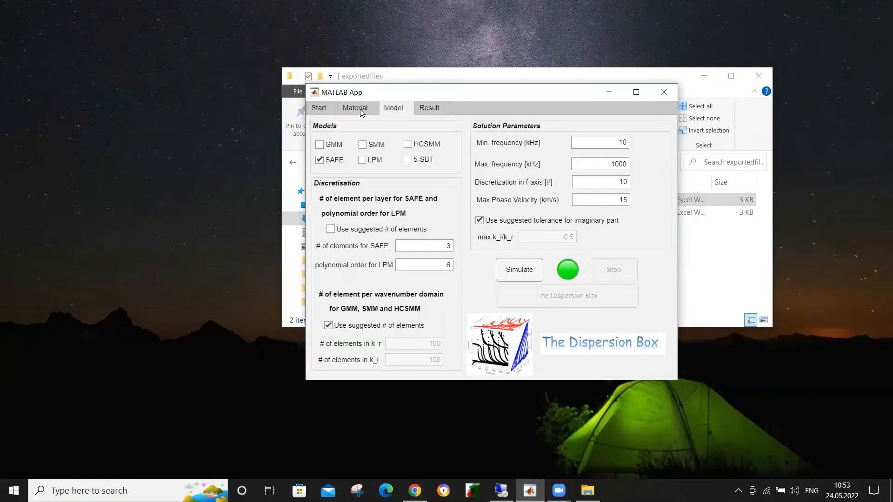
{"action": "left_click", "coordinate": [428, 108]}
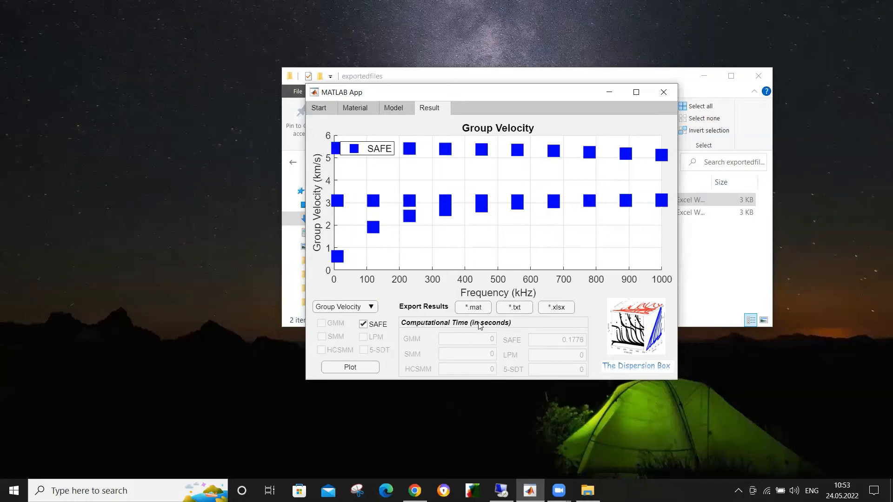
Step: Export the results as an xlsx file named a1 in the Desktop's exportedfiles folder, copying that folder's path
{"action": "left_click", "coordinate": [557, 308]}
{"action": "left_click", "coordinate": [434, 212]}
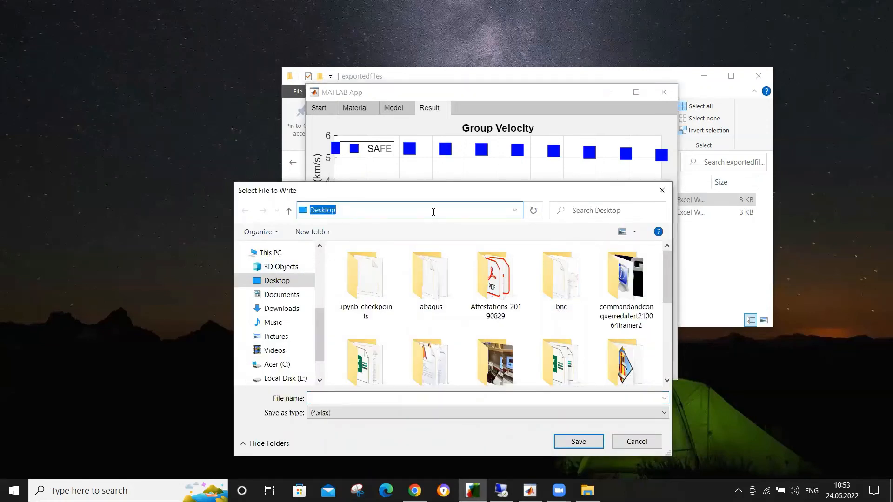
{"action": "scroll", "coordinate": [565, 297], "scroll_direction": "down", "scroll_amount": 5}
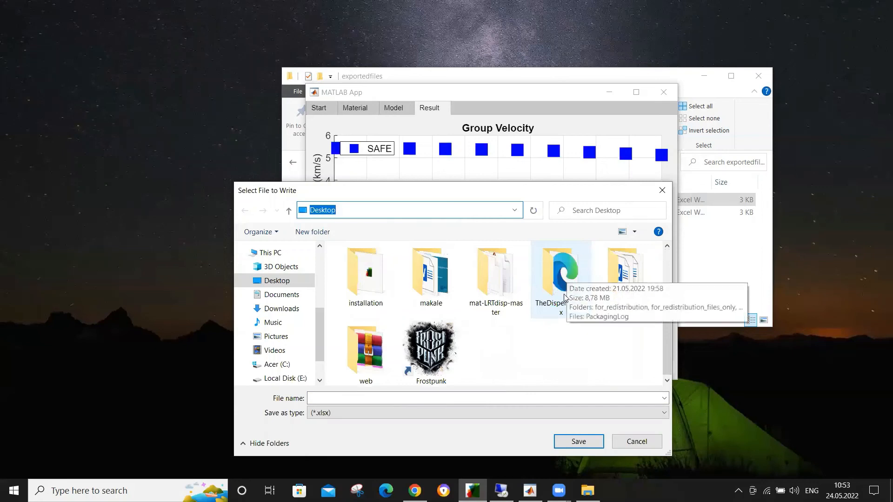
{"action": "scroll", "coordinate": [565, 298], "scroll_direction": "up", "scroll_amount": 3}
{"action": "double_click", "coordinate": [559, 348]}
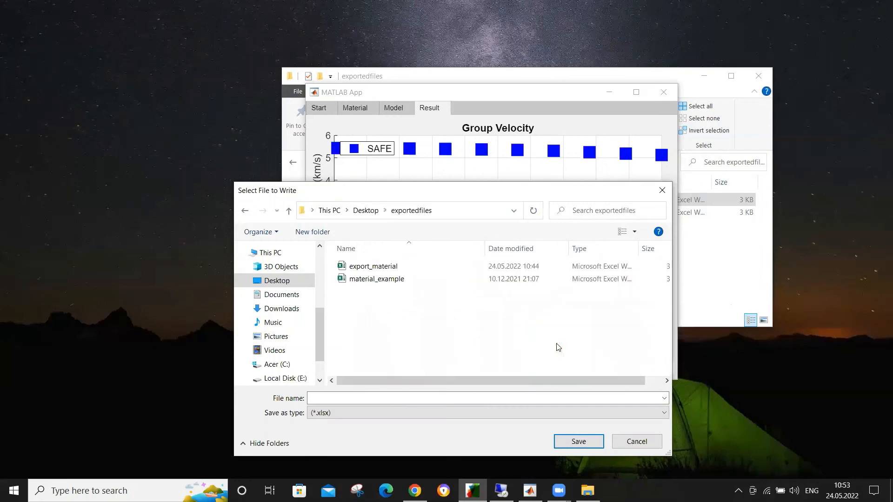
{"action": "left_click", "coordinate": [459, 208]}
{"action": "key", "text": "ctrl+c"}
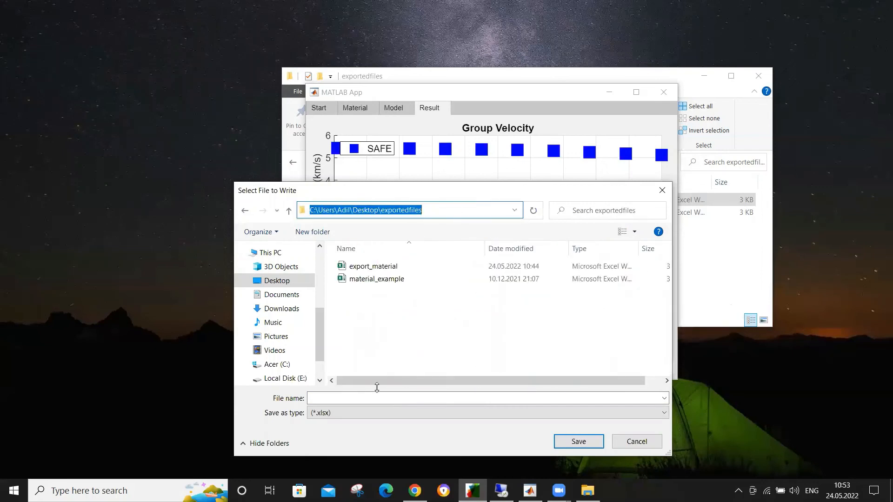
{"action": "left_click", "coordinate": [378, 398]}
{"action": "type", "text": "a1"}
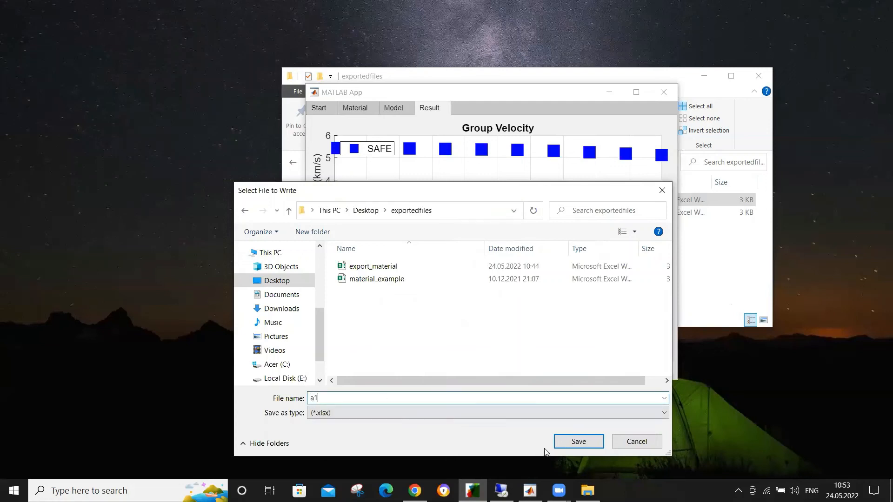
{"action": "left_click", "coordinate": [575, 444]}
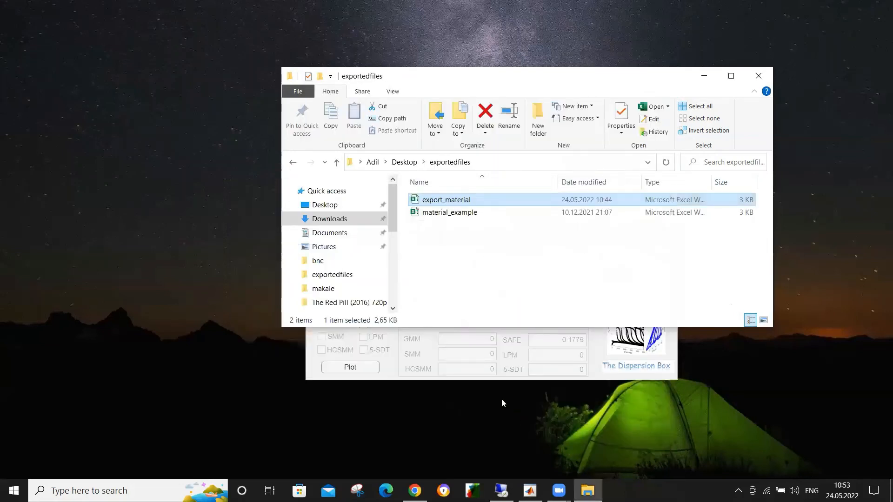
Step: Export the results again as an xlsx file named 1, using the copied path to the exportedfiles folder
{"action": "left_click", "coordinate": [591, 351]}
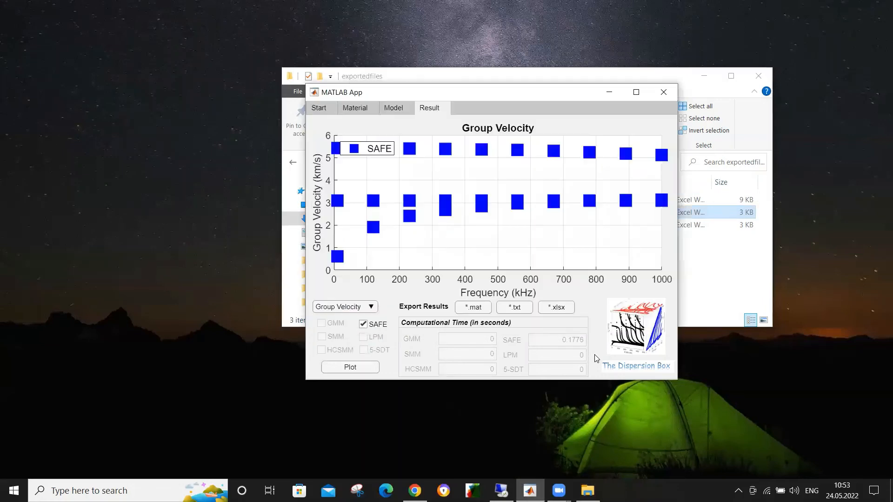
{"action": "left_click", "coordinate": [553, 310]}
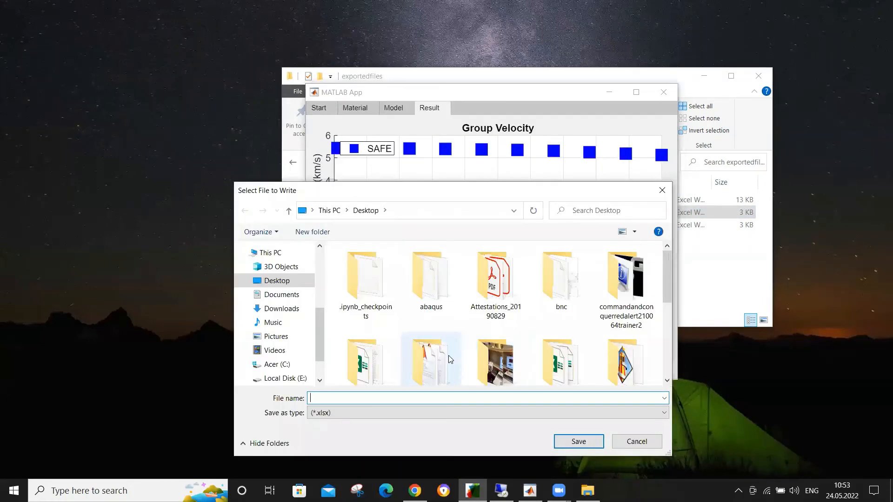
{"action": "key", "text": "Caps_Lock"}
{"action": "type", "text": "1"}
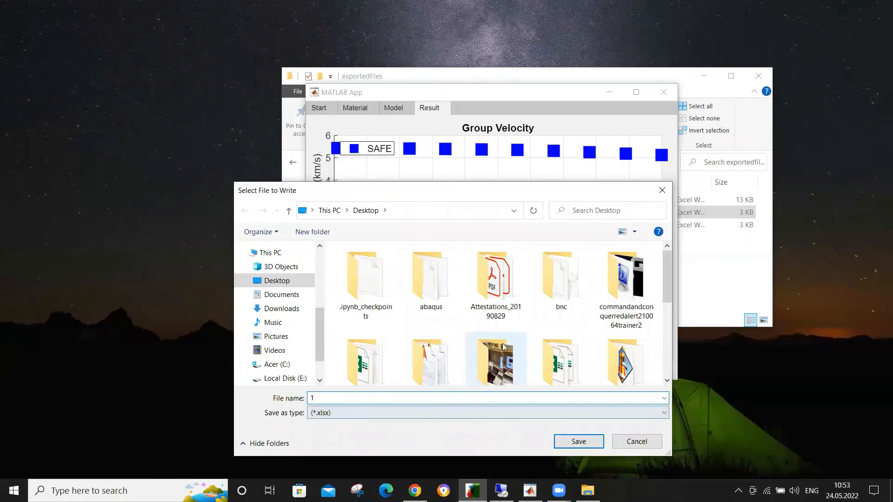
{"action": "left_click", "coordinate": [458, 207]}
{"action": "key", "text": "ctrl+v"}
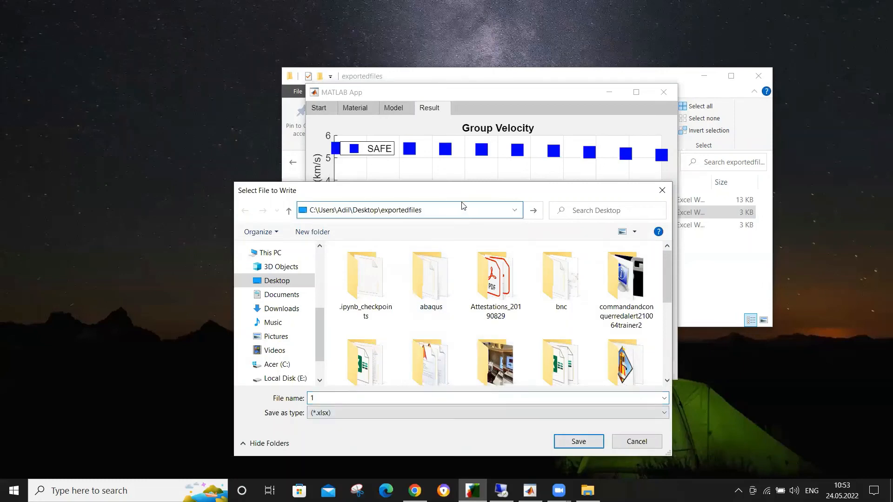
{"action": "key", "text": "Return"}
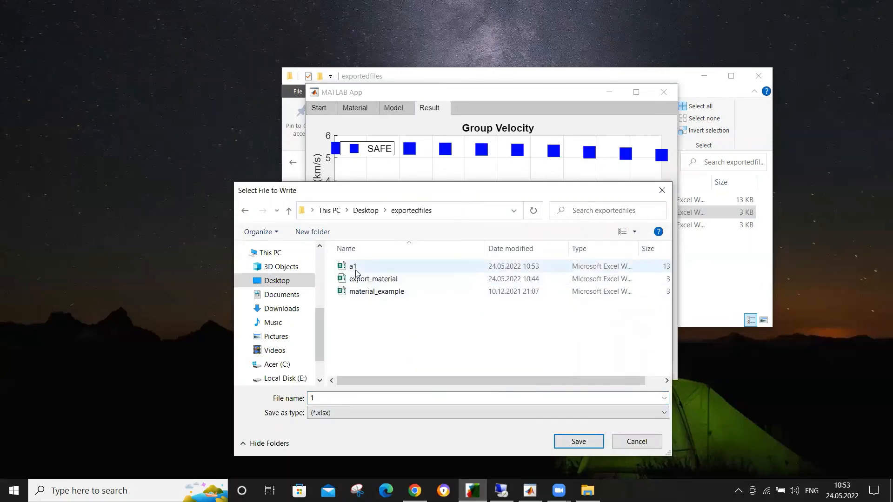
{"action": "left_click", "coordinate": [575, 444]}
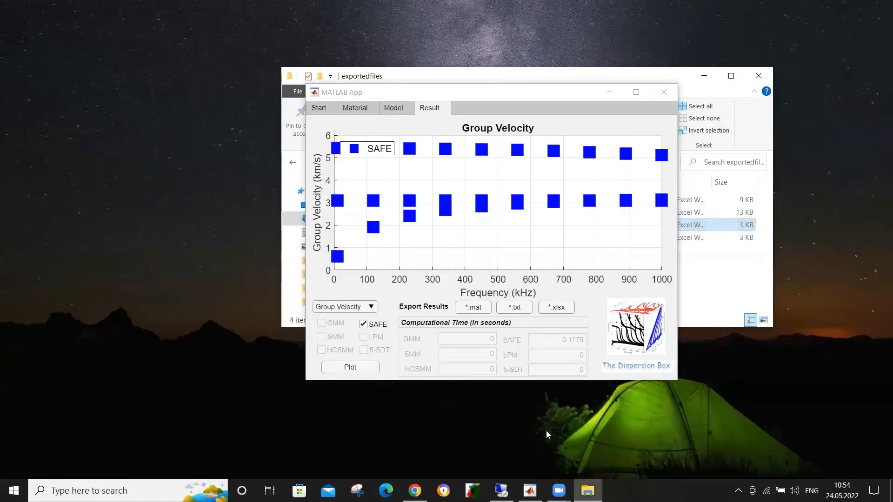
Step: Export the results as a MAT-file named A1 in the exportedfiles folder
{"action": "left_click", "coordinate": [470, 311]}
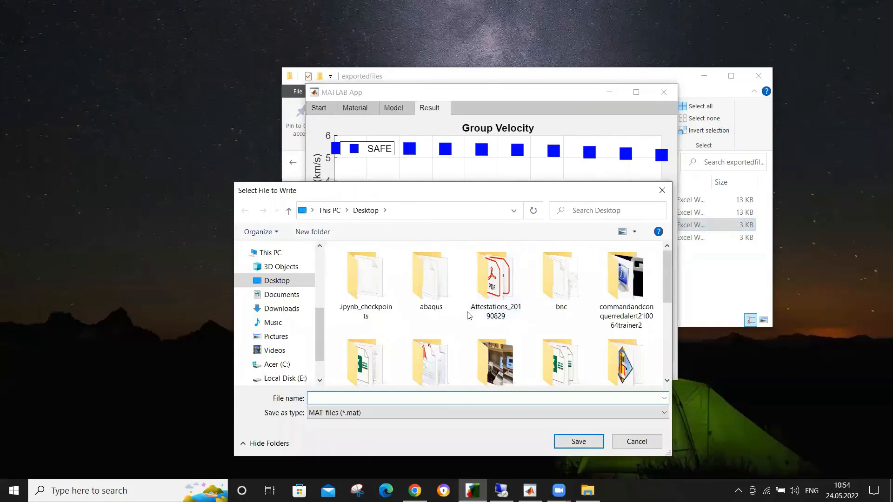
{"action": "left_click", "coordinate": [471, 212]}
{"action": "type", "text": "C:\\Users\\Asif\\Desktop\\exportedfiles"}
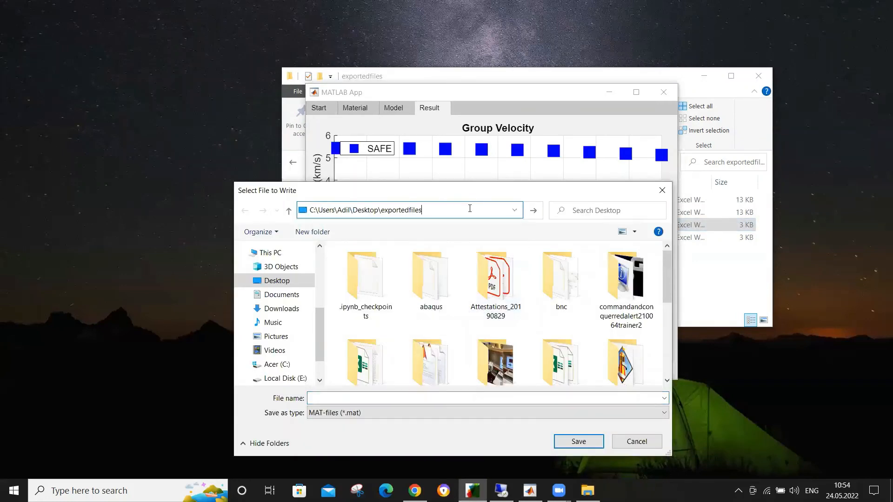
{"action": "key", "text": "Return"}
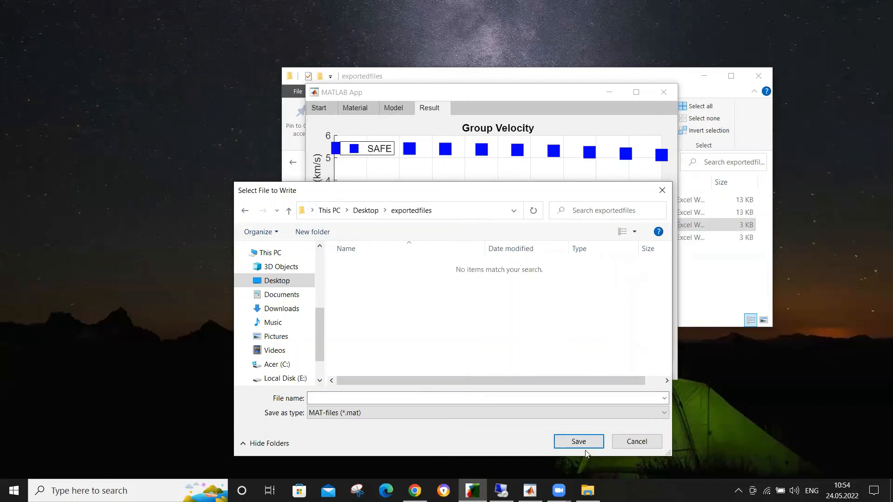
{"action": "left_click", "coordinate": [552, 397]}
{"action": "type", "text": "A1"}
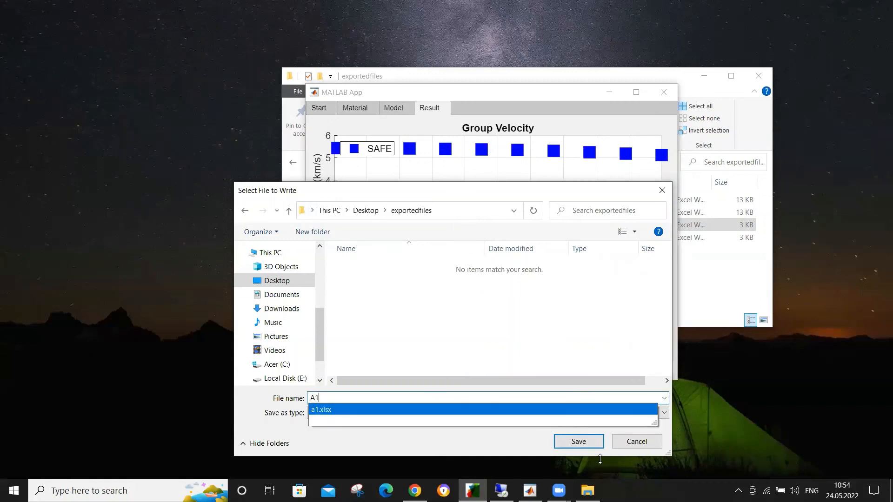
{"action": "left_click", "coordinate": [592, 446]}
{"action": "key", "text": "Caps_Lock"}
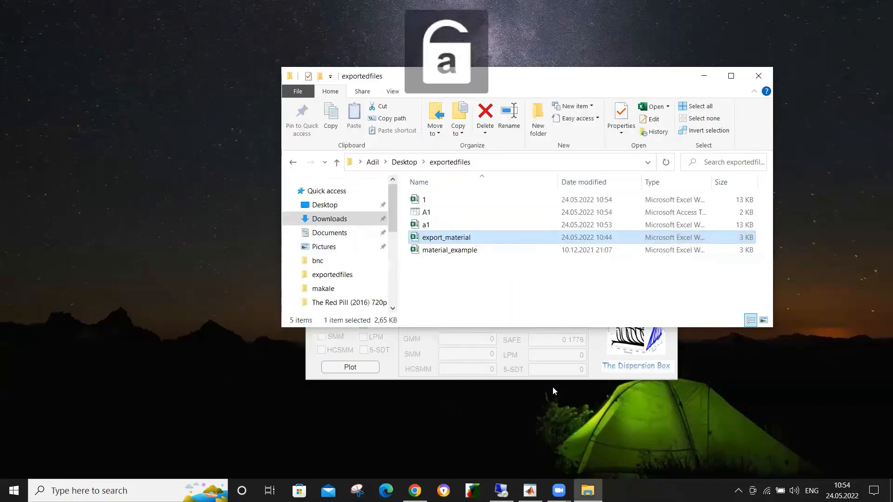
Step: Export the results as a txt file named a1 in the exportedfiles folder
{"action": "left_click", "coordinate": [474, 376]}
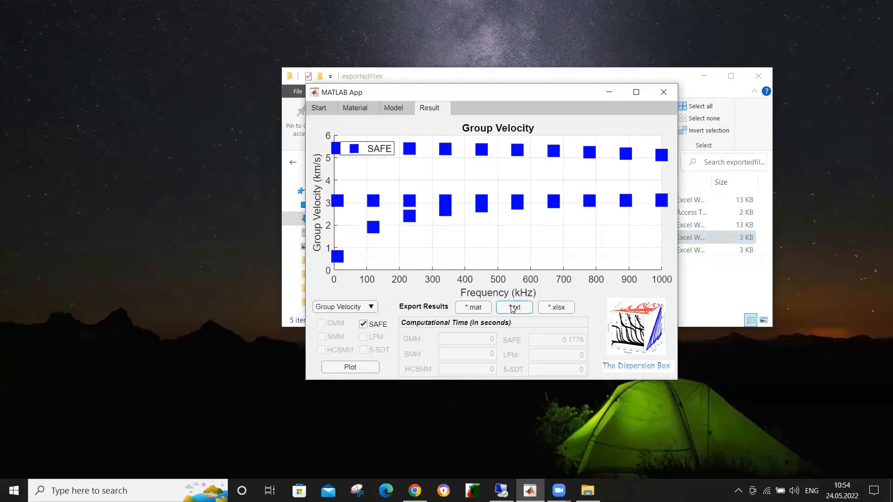
{"action": "left_click", "coordinate": [516, 307]}
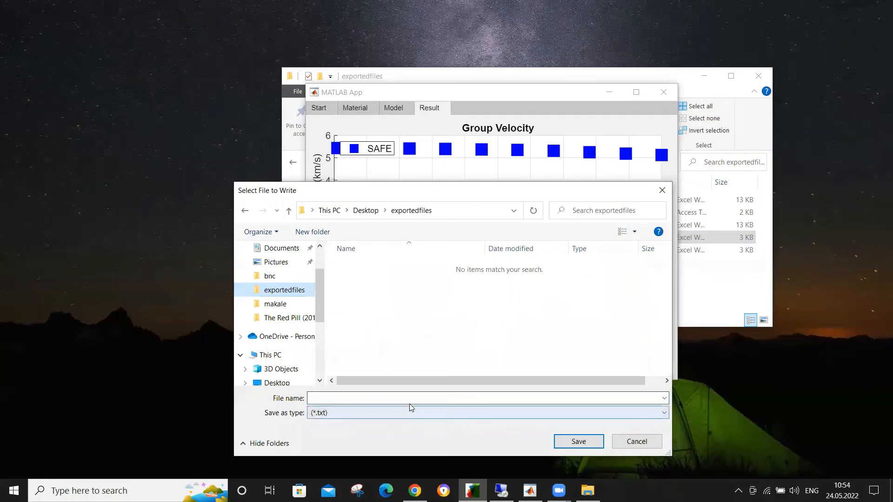
{"action": "type", "text": "a1"}
{"action": "left_click", "coordinate": [579, 443]}
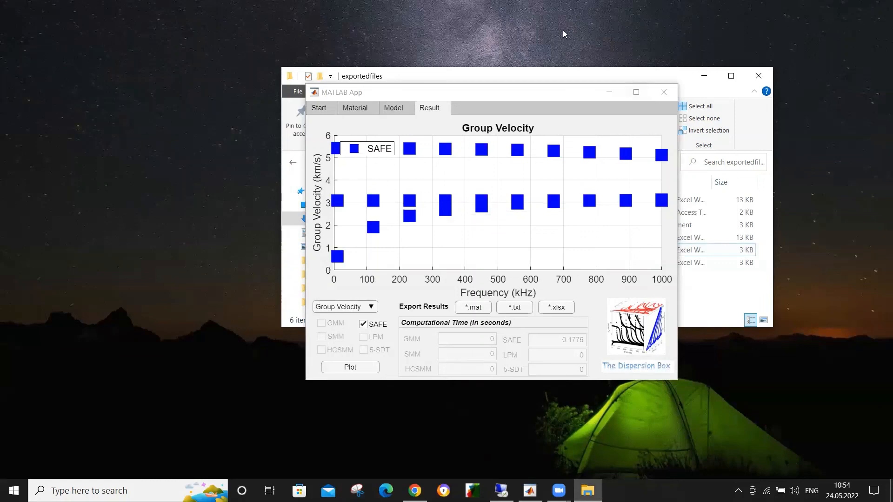
Step: Move the Dispersion Box window aside and reposition the exportedfiles folder window to show the exported files
{"action": "left_click_drag", "start_coordinate": [558, 81], "coordinate": [236, 90]}
{"action": "left_click", "coordinate": [553, 78]}
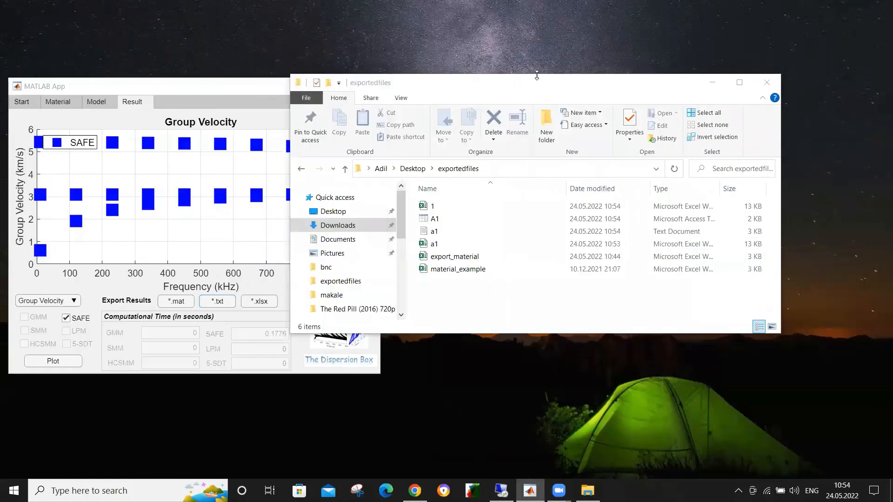
{"action": "left_click_drag", "start_coordinate": [536, 76], "coordinate": [537, 62]}
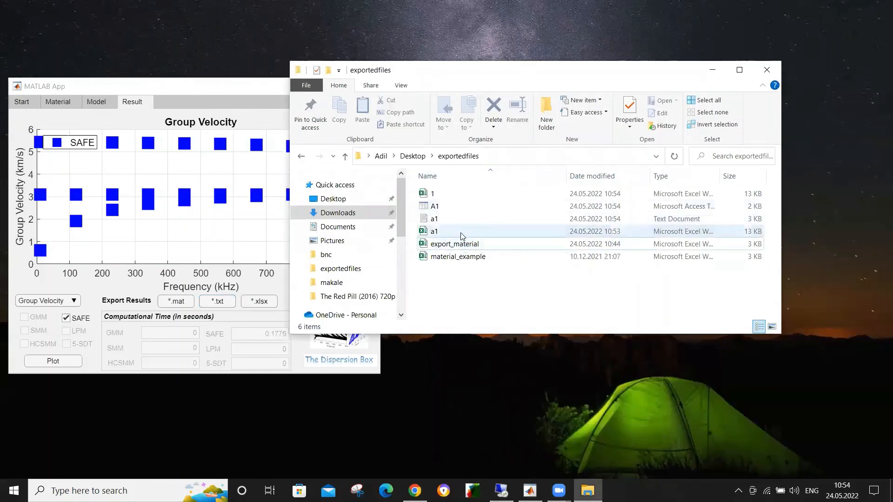
Step: Open the exported a1 text document in Notepad, review its SAFE results, and close it
{"action": "double_click", "coordinate": [437, 219]}
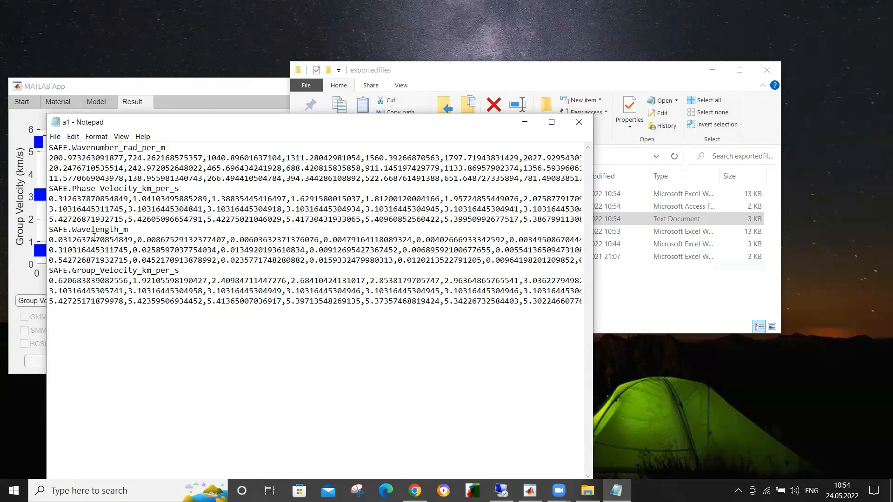
{"action": "left_click", "coordinate": [578, 122]}
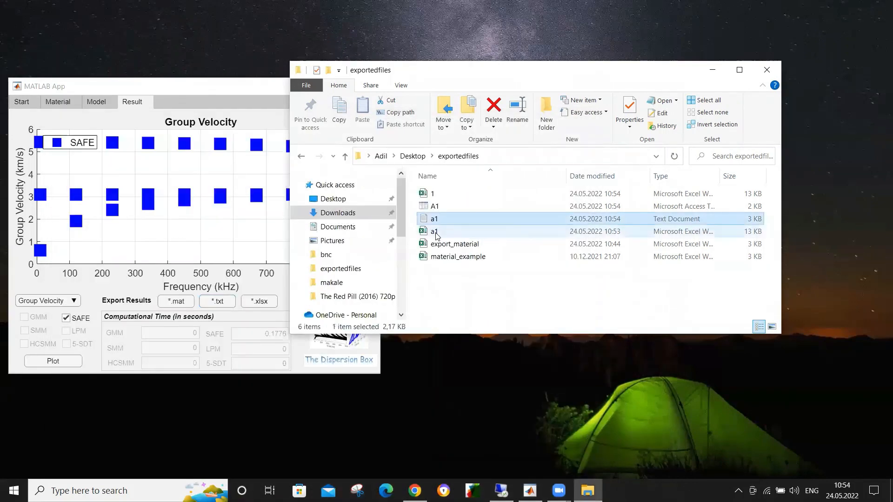
Step: Open the exported a1 workbook in Excel and look through its SAFE wavenumber, phase velocity, wavelength and group velocity sheets
{"action": "double_click", "coordinate": [436, 231]}
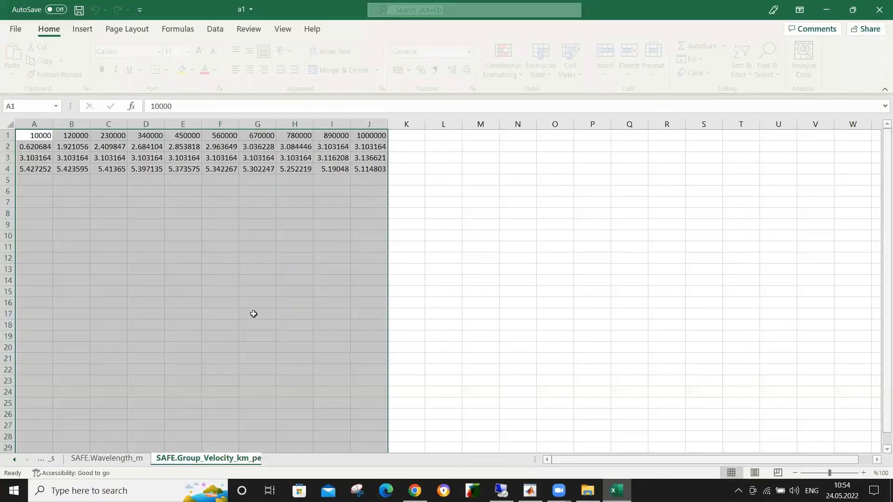
{"action": "left_click", "coordinate": [13, 461]}
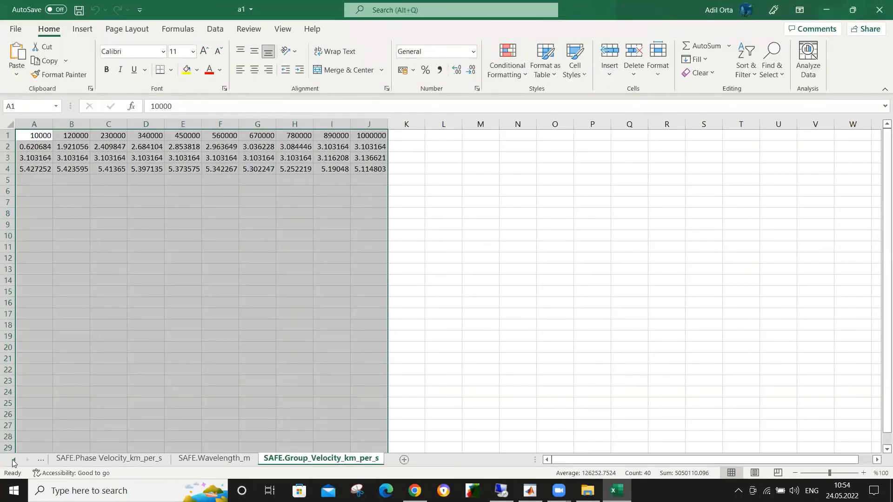
{"action": "left_click", "coordinate": [13, 460]}
{"action": "left_click", "coordinate": [169, 449]}
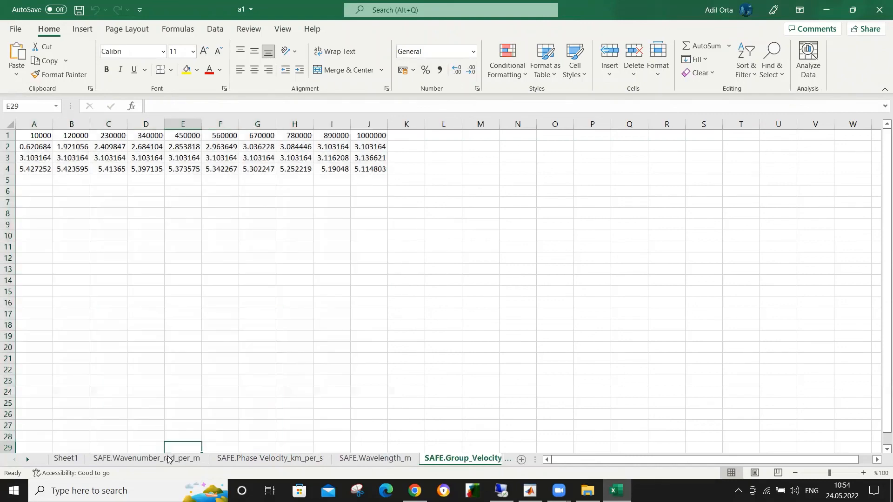
{"action": "left_click", "coordinate": [168, 459]}
{"action": "left_click", "coordinate": [256, 461]}
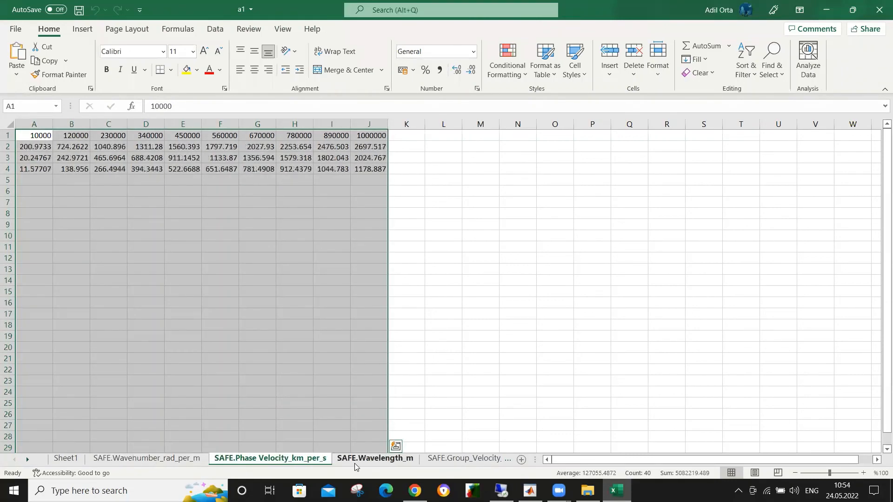
{"action": "left_click", "coordinate": [355, 460]}
{"action": "left_click", "coordinate": [430, 460]}
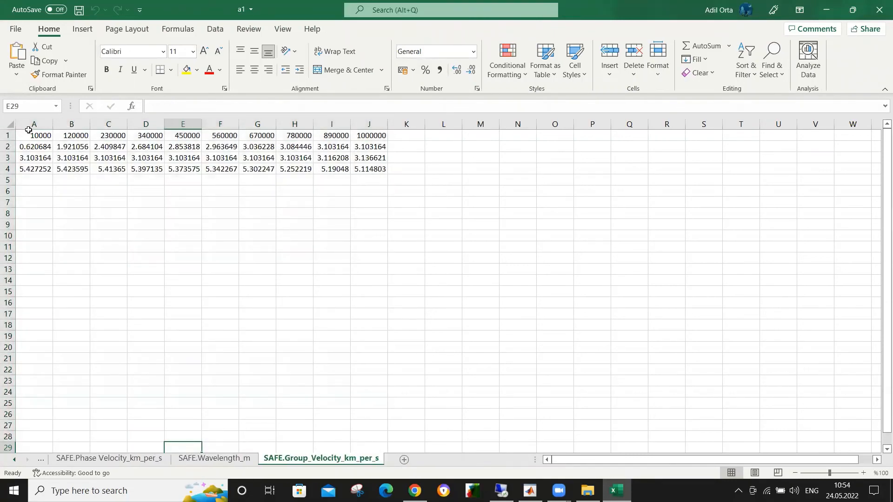
Step: Highlight the frequency row and the velocity values below it on the SAFE group velocity sheet, and close the workbook
{"action": "left_click_drag", "start_coordinate": [32, 134], "coordinate": [372, 128]}
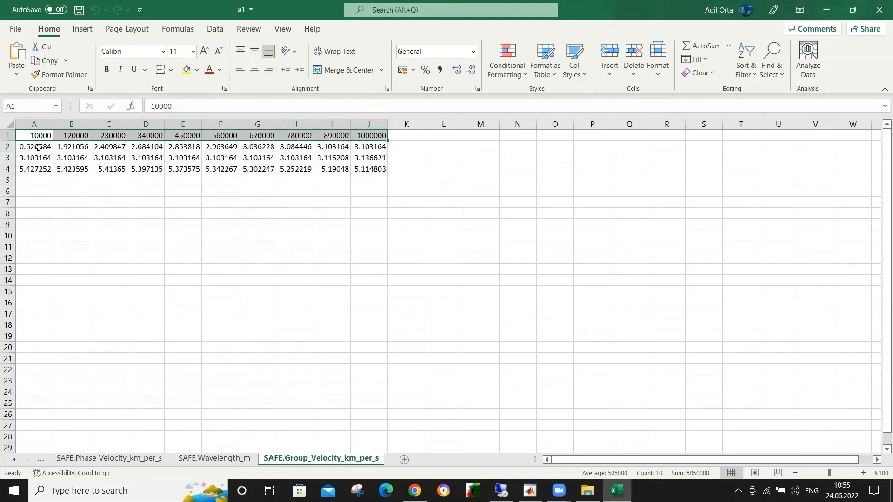
{"action": "left_click_drag", "start_coordinate": [38, 148], "coordinate": [333, 175]}
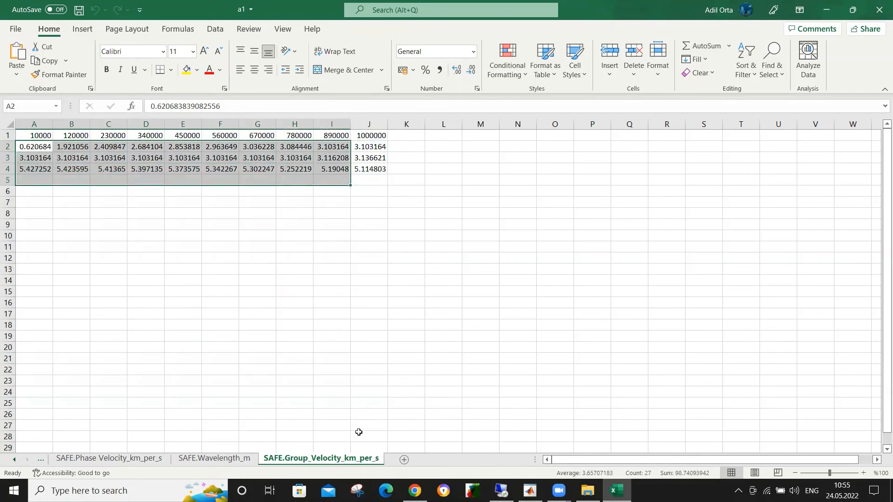
{"action": "left_click", "coordinate": [879, 5]}
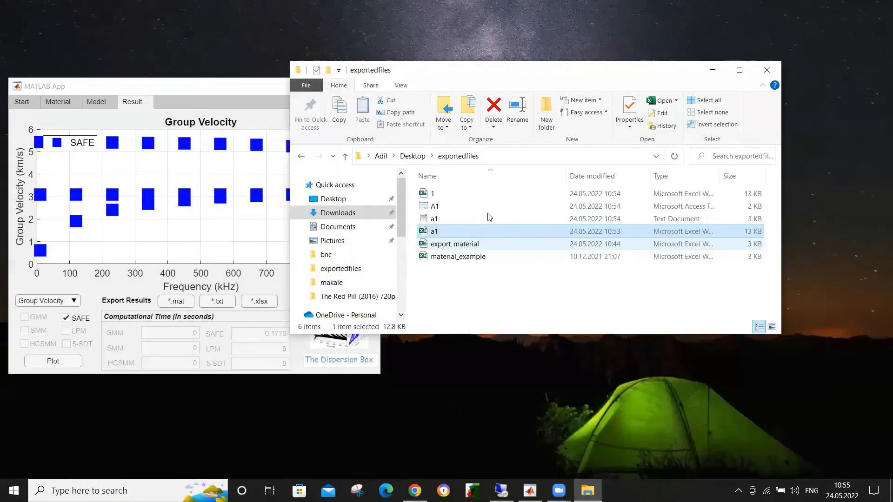
Step: Point out the exported A1 MAT-file, and bring The Dispersion Box in front of the folder window with its Start page shown
{"action": "left_click", "coordinate": [442, 208]}
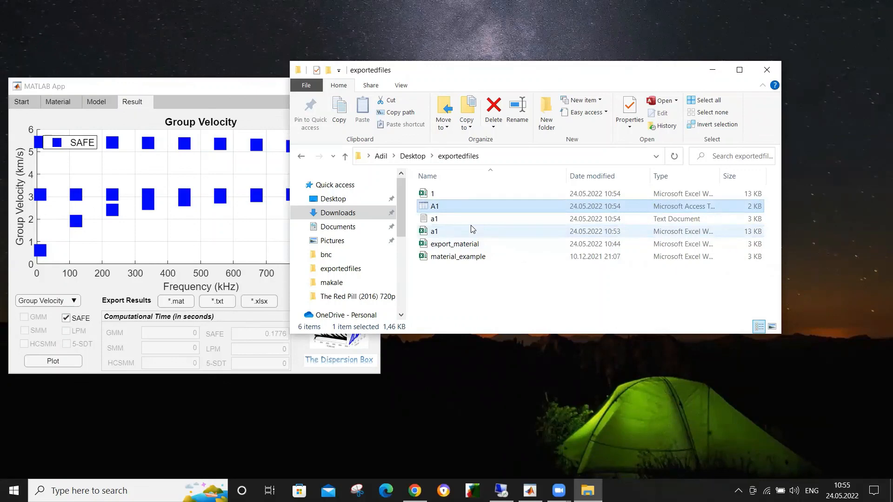
{"action": "left_click", "coordinate": [225, 88]}
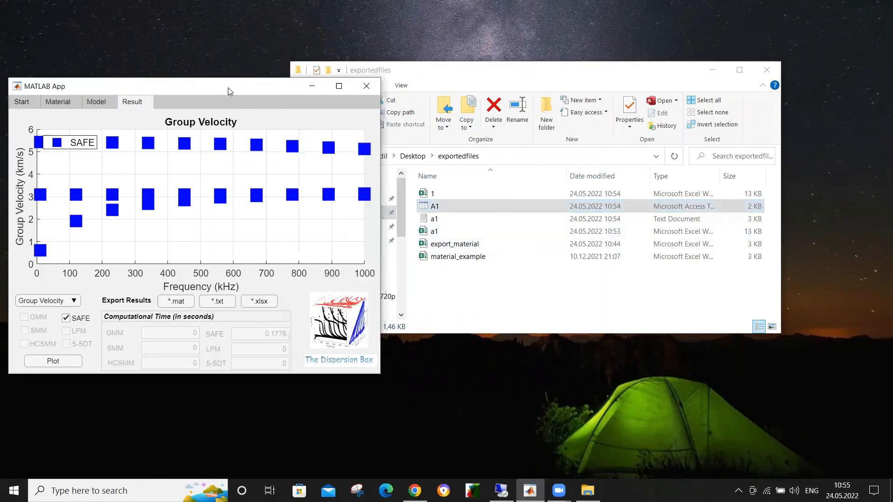
{"action": "left_click_drag", "start_coordinate": [228, 87], "coordinate": [603, 94]}
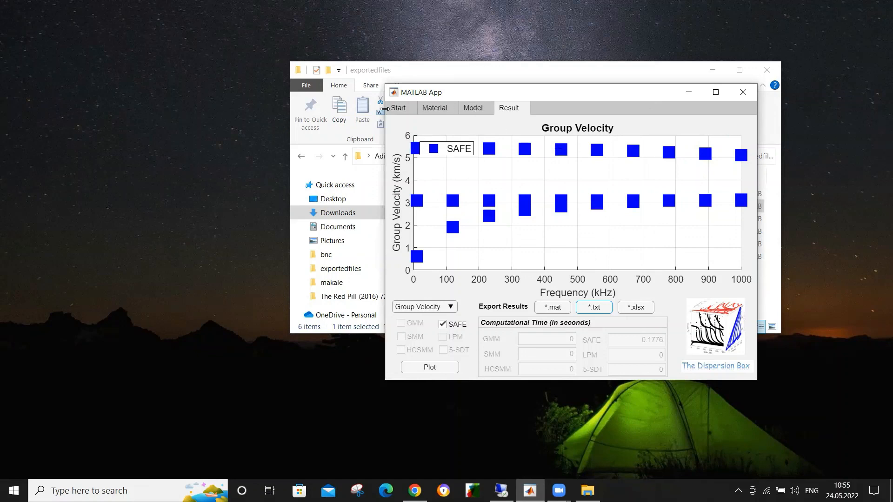
{"action": "left_click", "coordinate": [398, 114]}
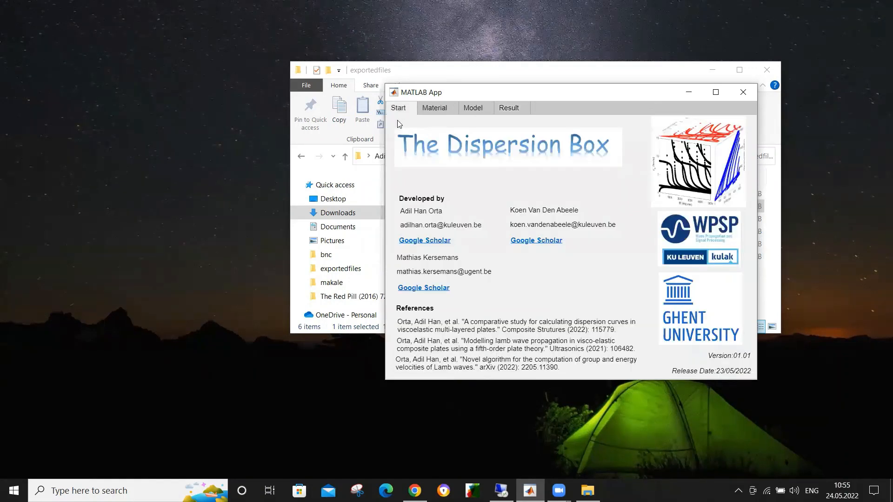